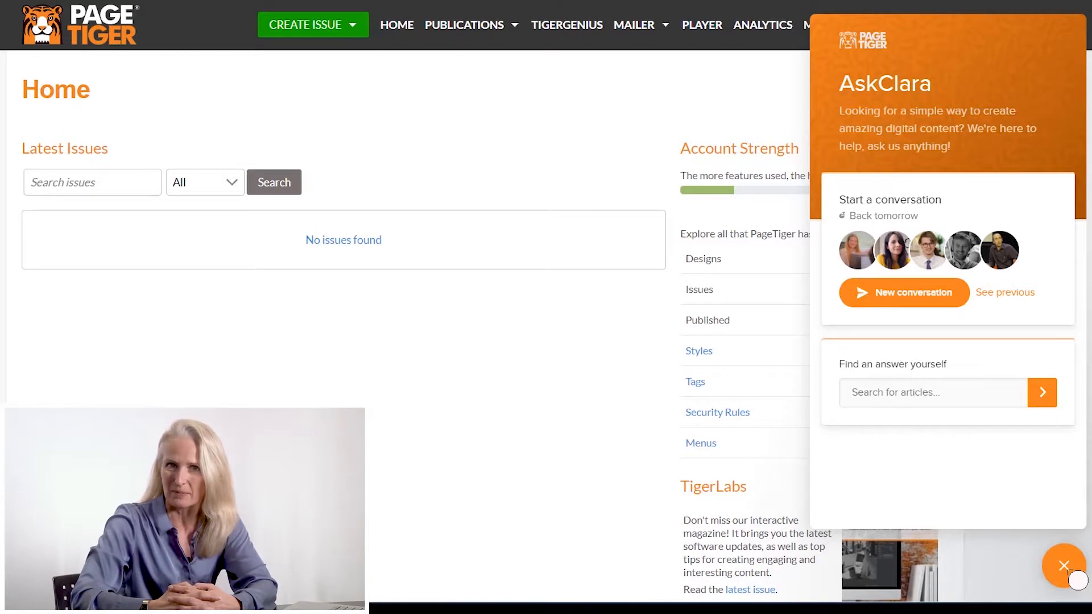
Step: Close the AskClara help chat and look over the publication settings page and the account options
click(1074, 579)
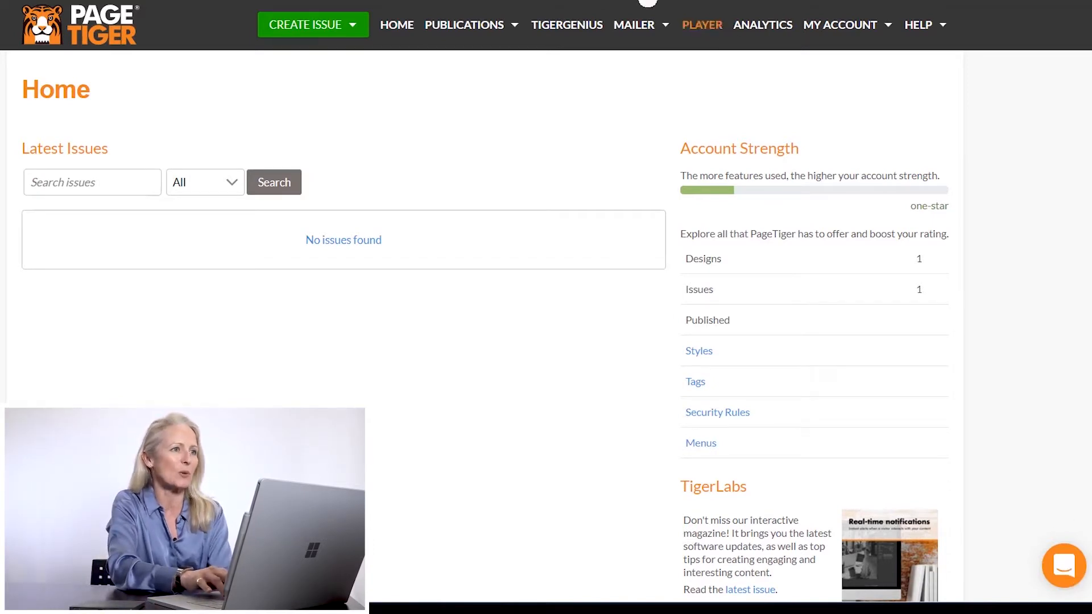
click(458, 32)
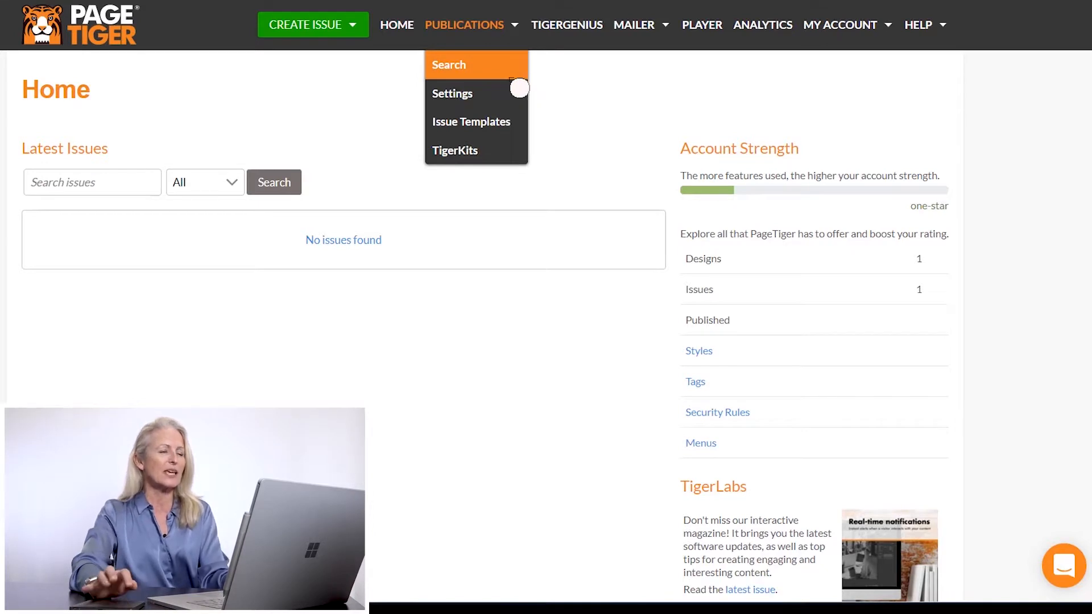
click(510, 104)
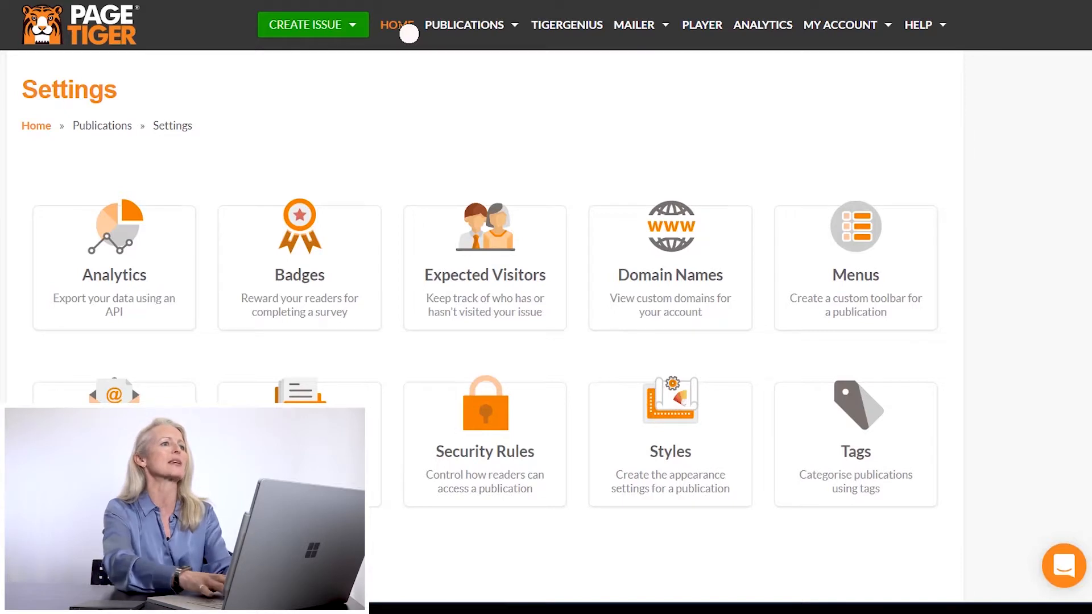
click(407, 29)
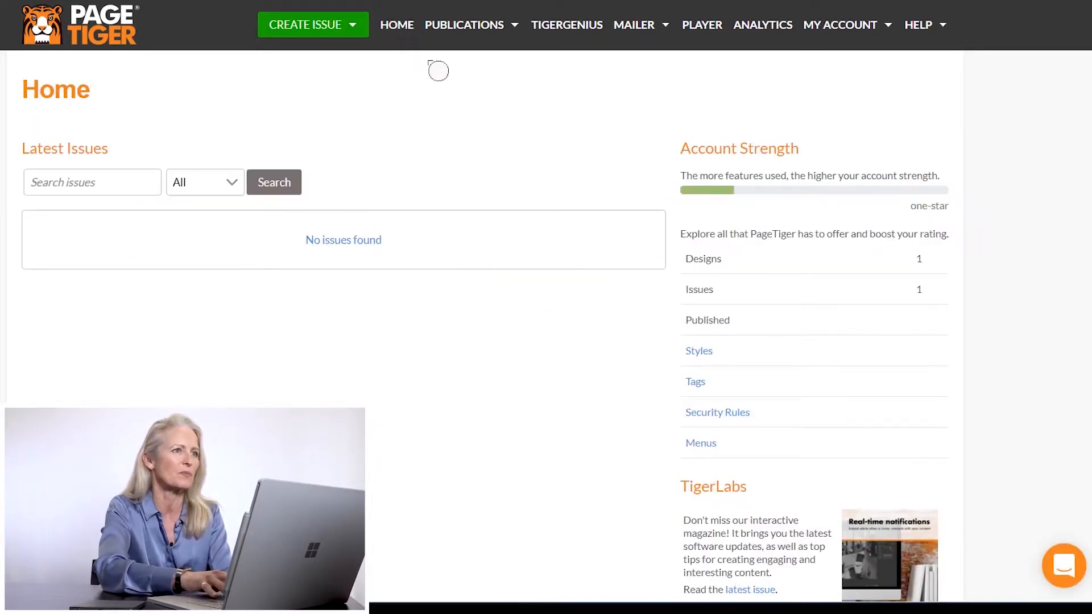
click(862, 27)
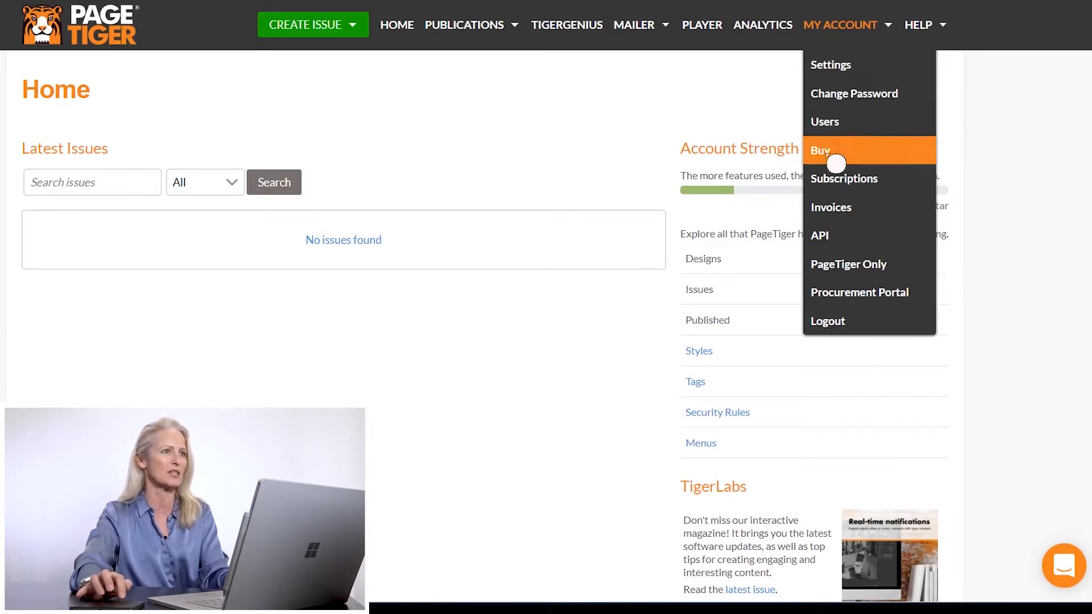
click(833, 207)
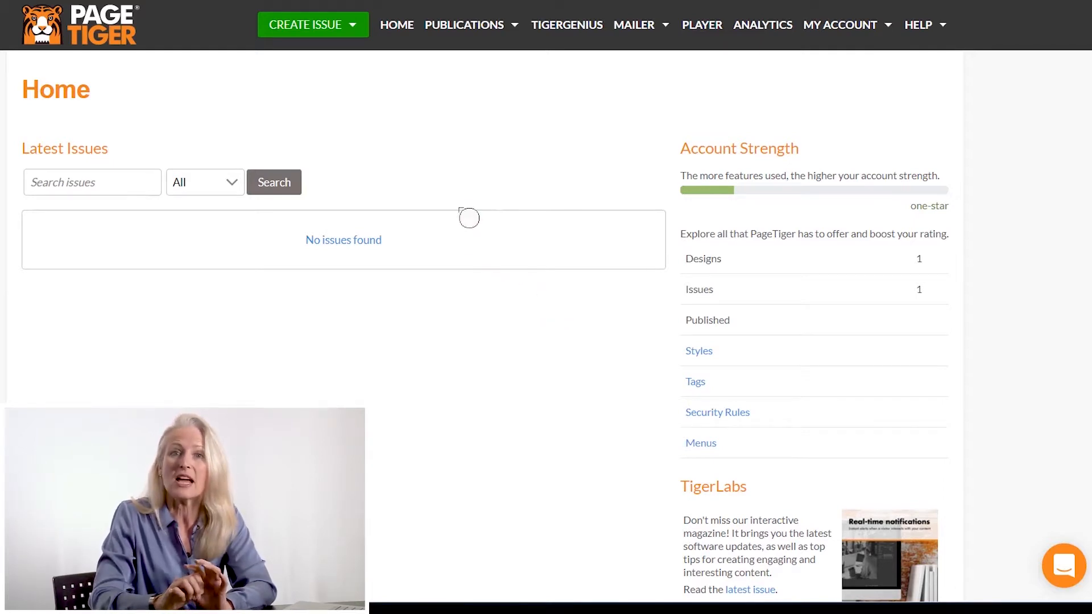
Step: View the upload option for creating an issue from a PDF or PowerPoint file and close it without selecting a file
click(333, 27)
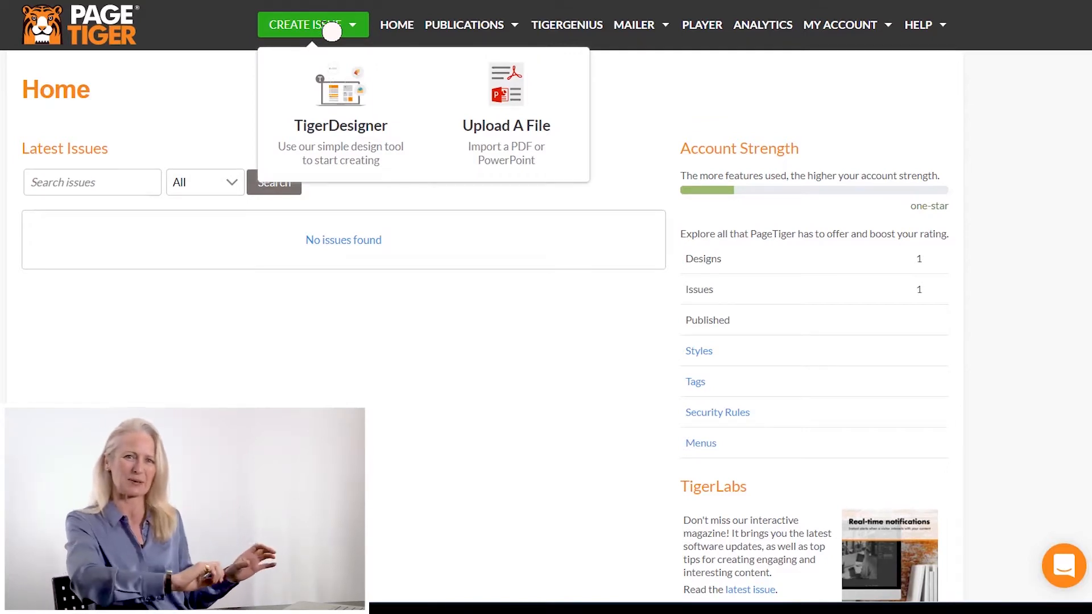
click(329, 28)
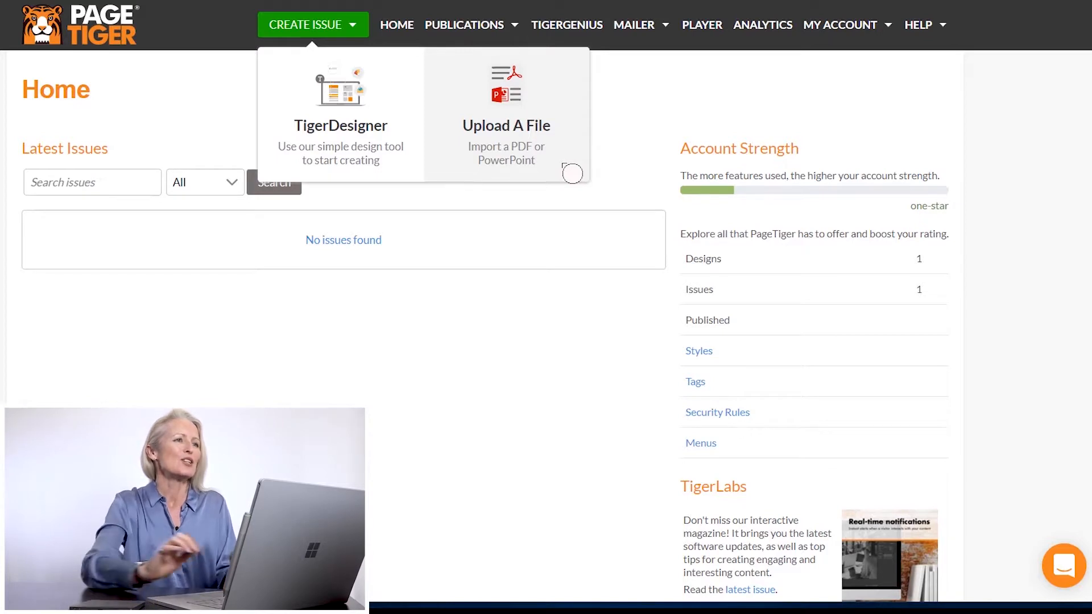
click(572, 173)
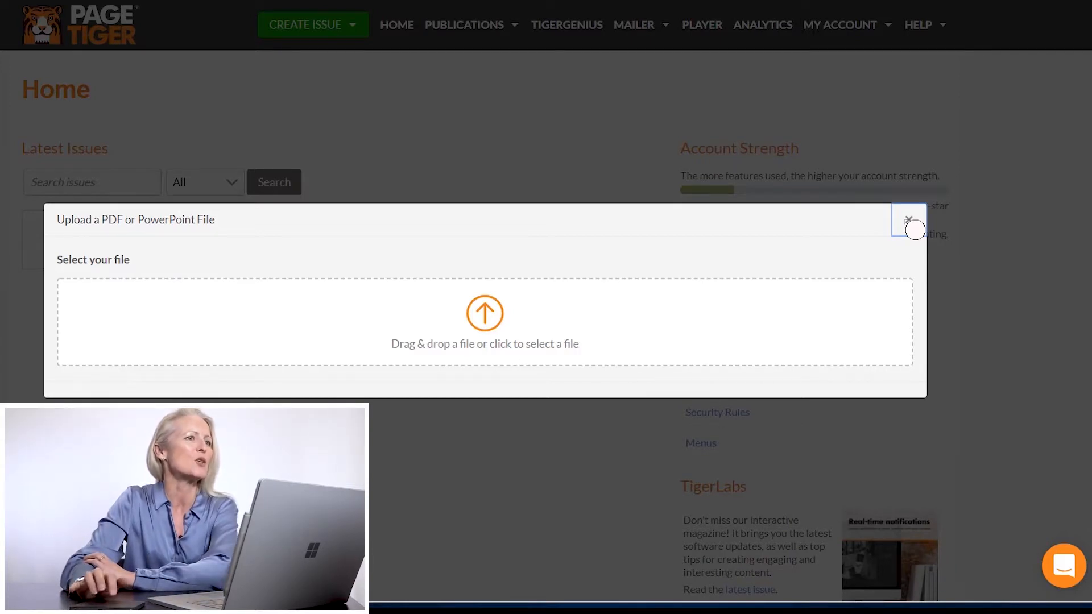
click(909, 221)
Step: Start a new issue with TigerDesigner and browse its page layouts and the public templates in the Mono theme
click(322, 33)
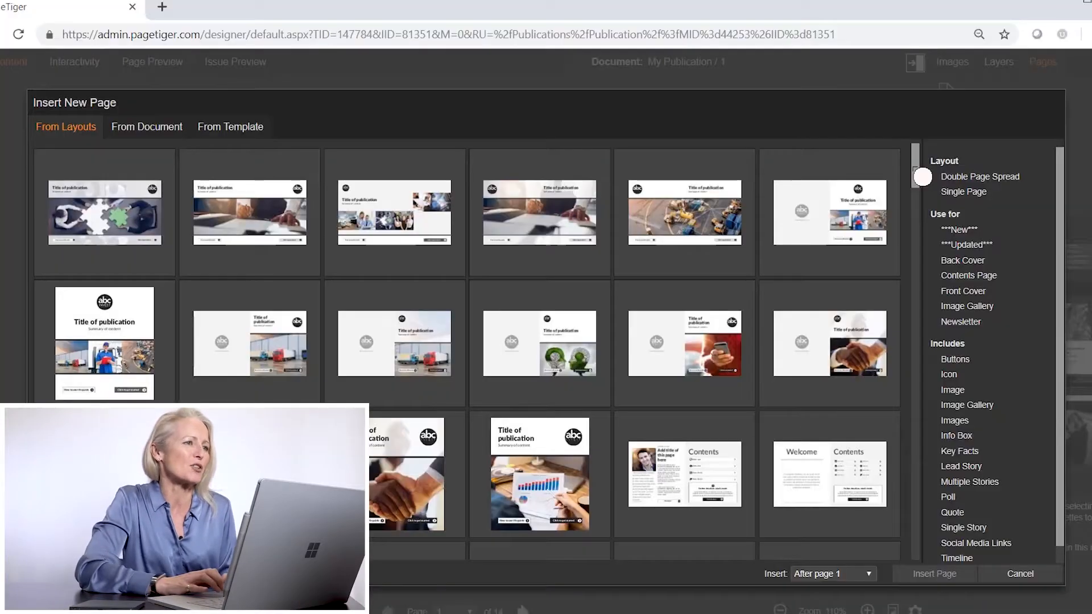
drag(921, 175, 921, 295)
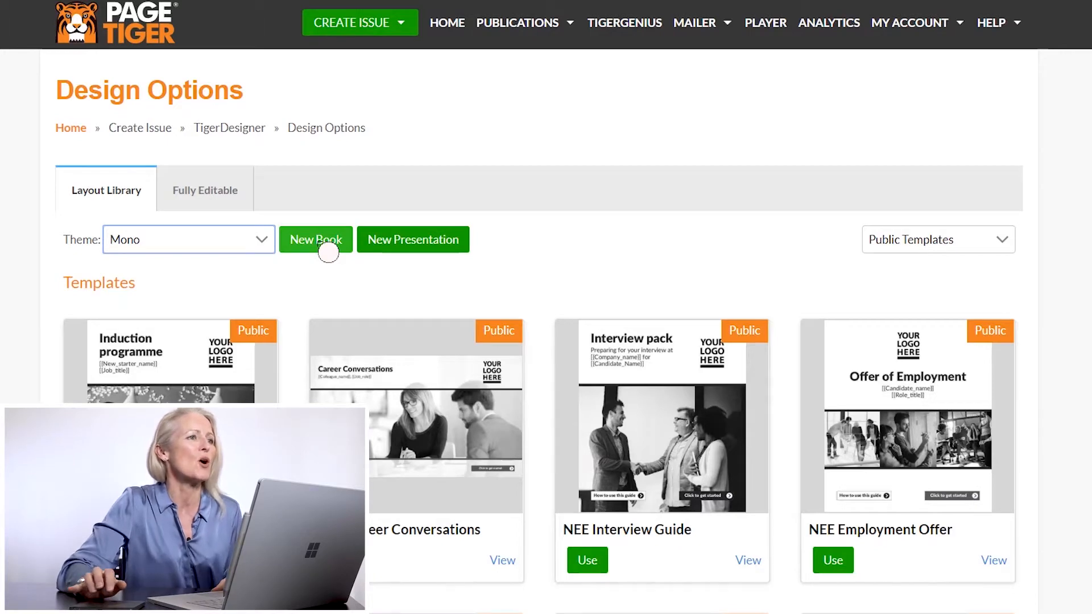
scroll(343, 263, down, 3)
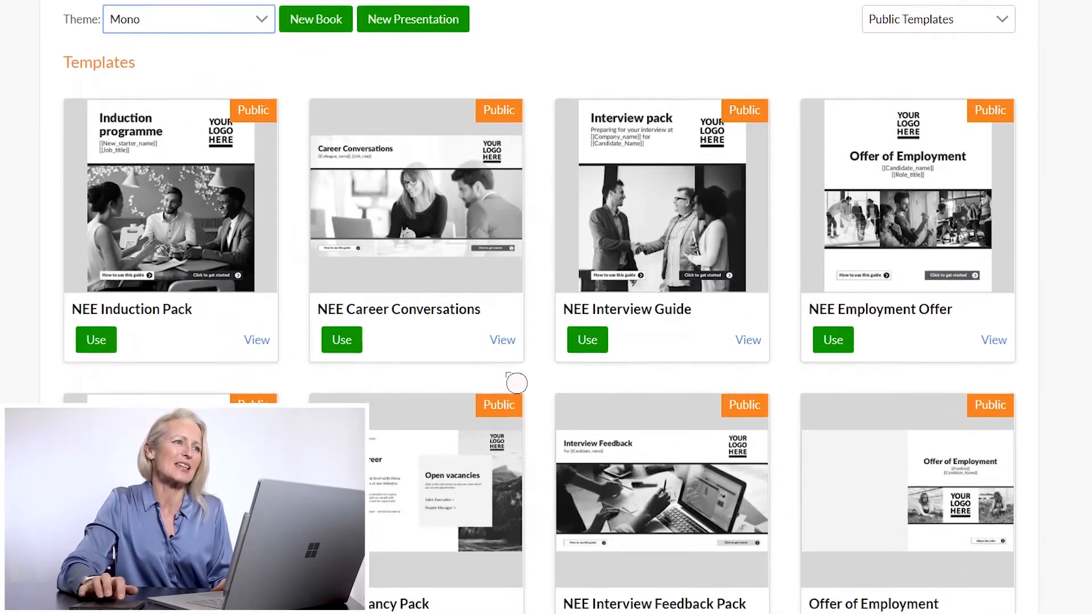
scroll(514, 383, up, 2)
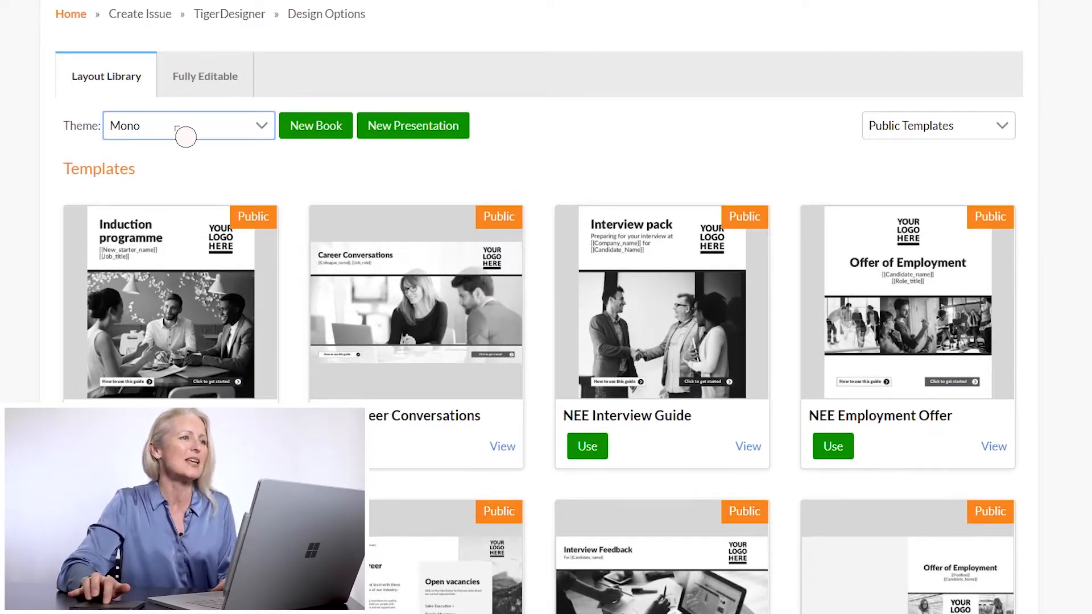
Step: Try the Shrimpton Hospital and Shrimpton Council themes on the layout library templates
click(185, 135)
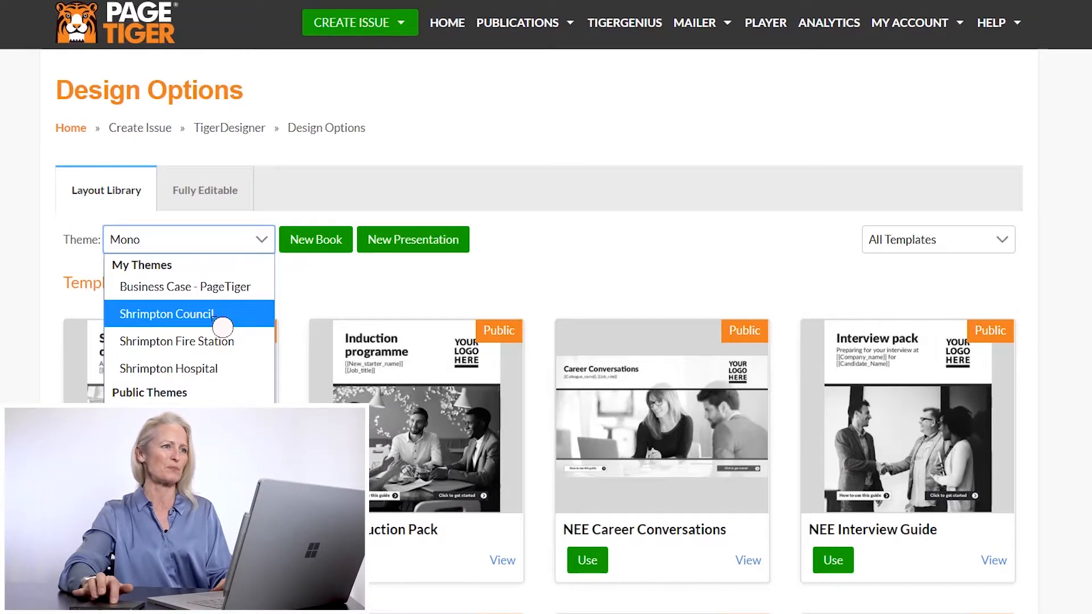
click(215, 368)
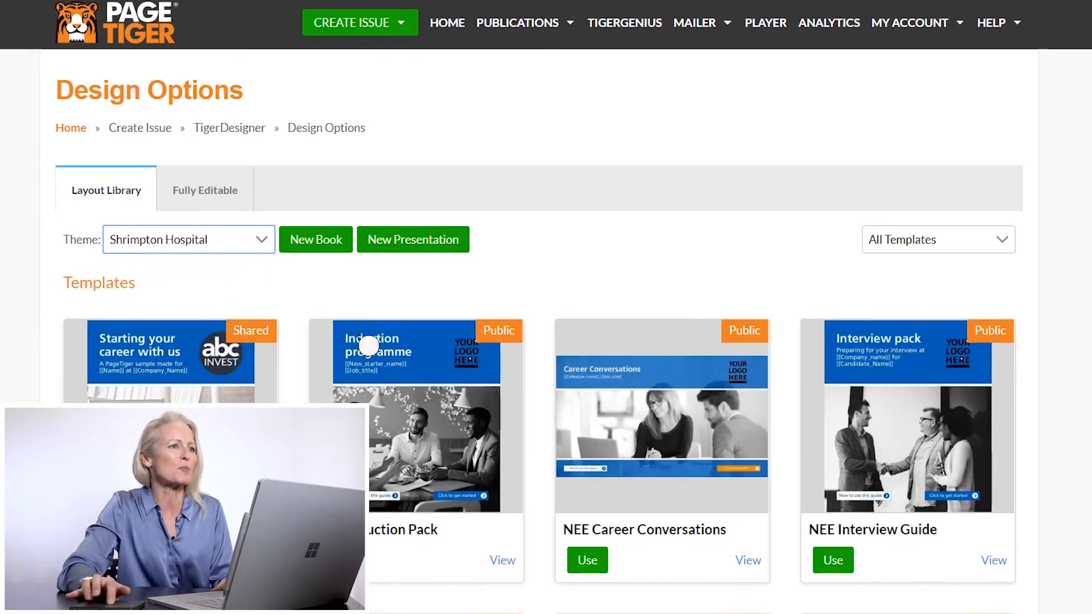
click(261, 241)
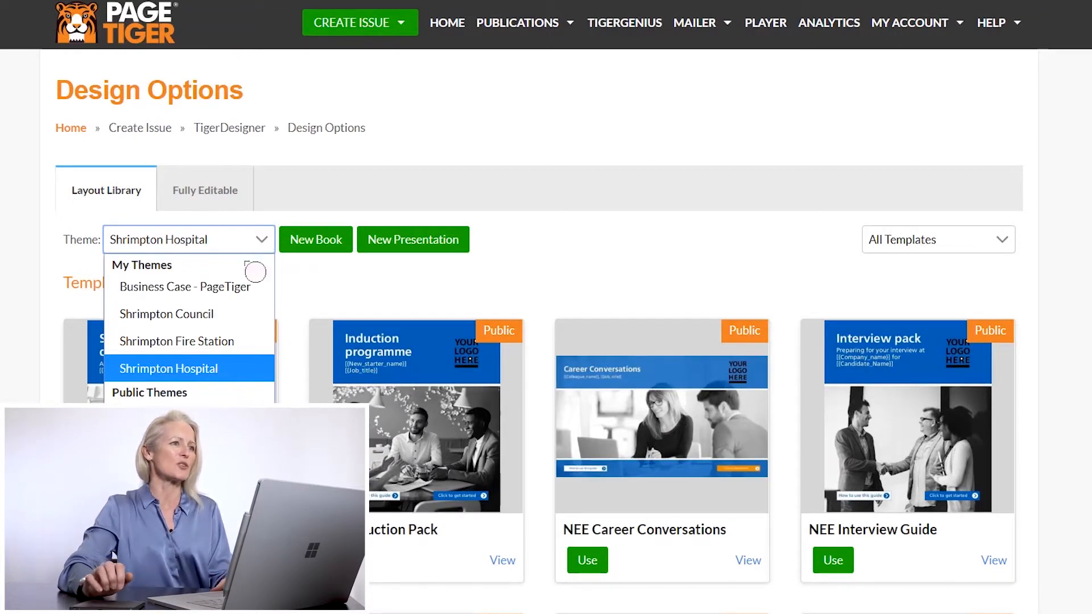
click(243, 323)
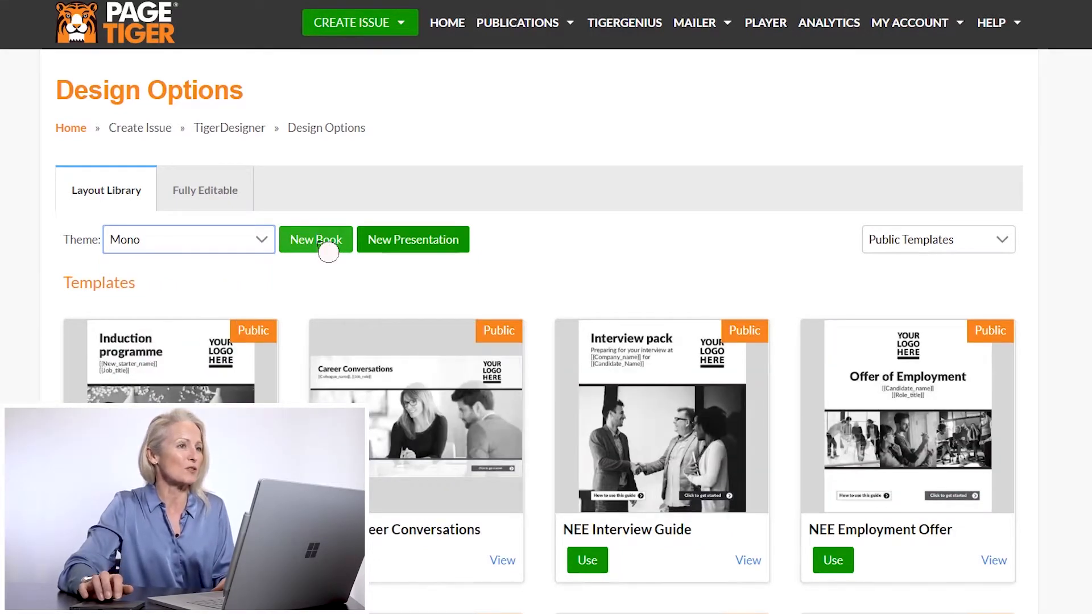
Step: Look through the public templates and set their theme to Shrimpton Council
scroll(514, 372, down, 3)
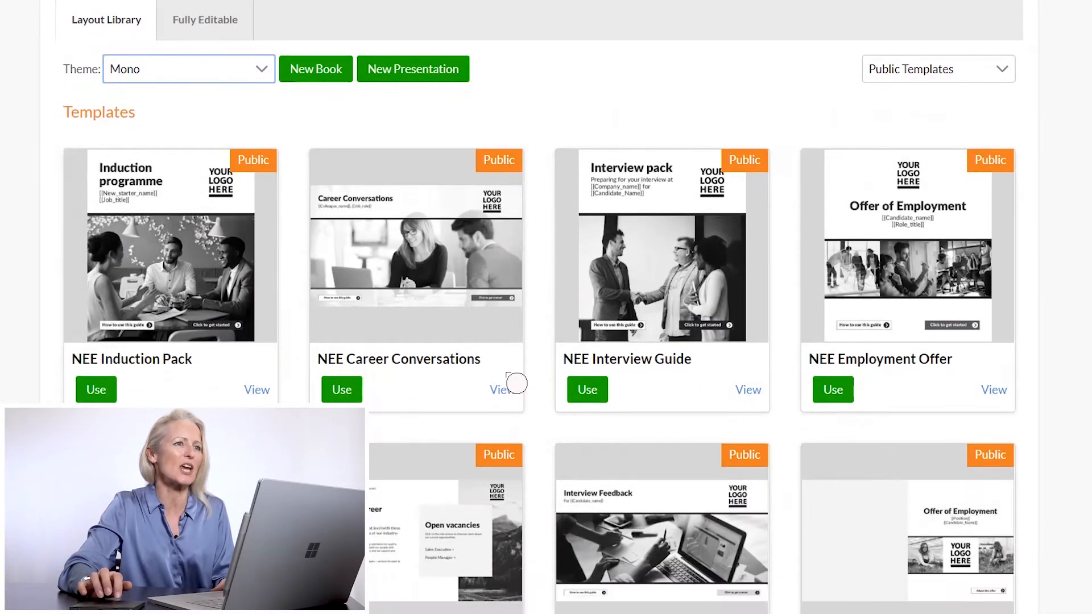
scroll(292, 224, up, 1)
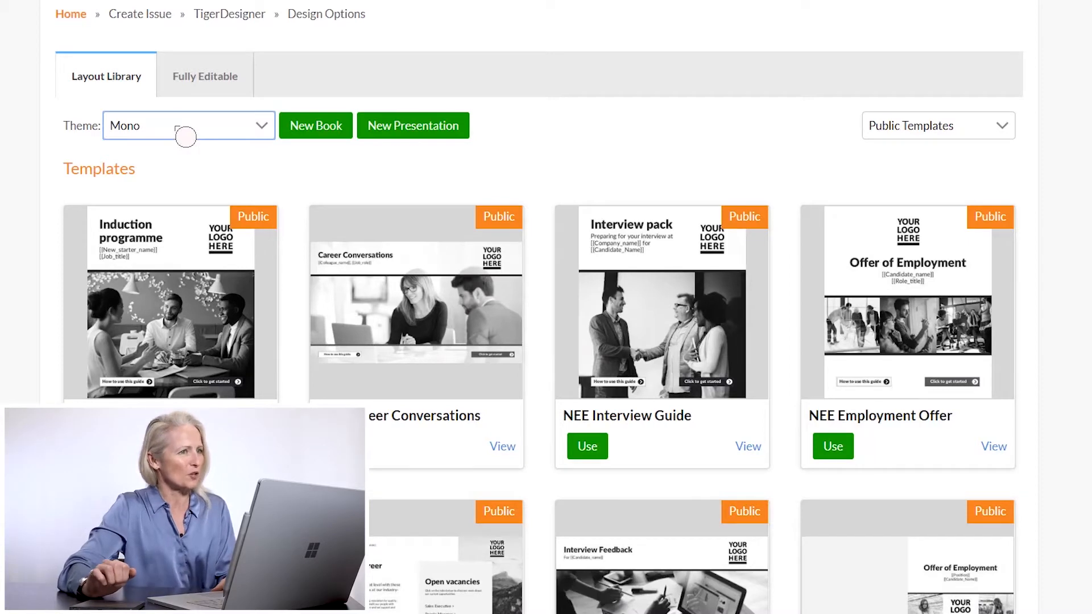
click(186, 130)
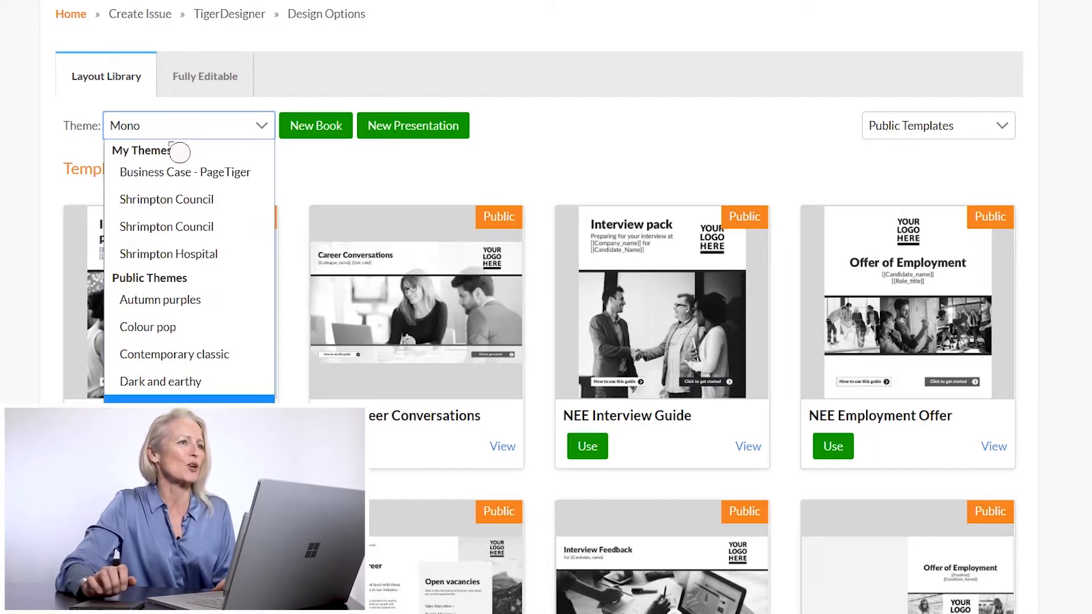
click(175, 200)
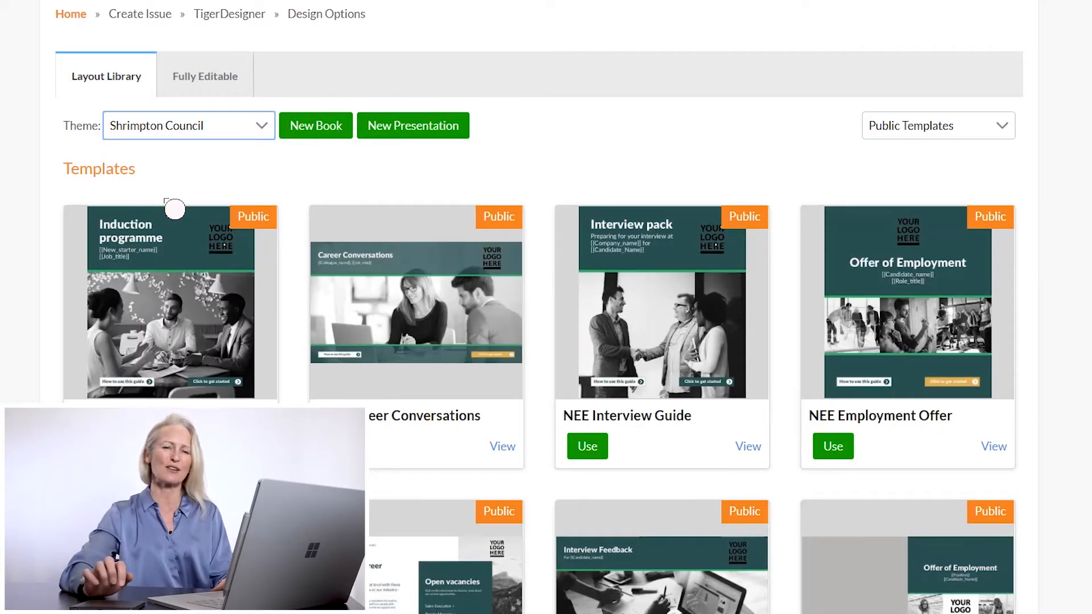
Step: Browse the fully editable templates available for a new design
click(174, 126)
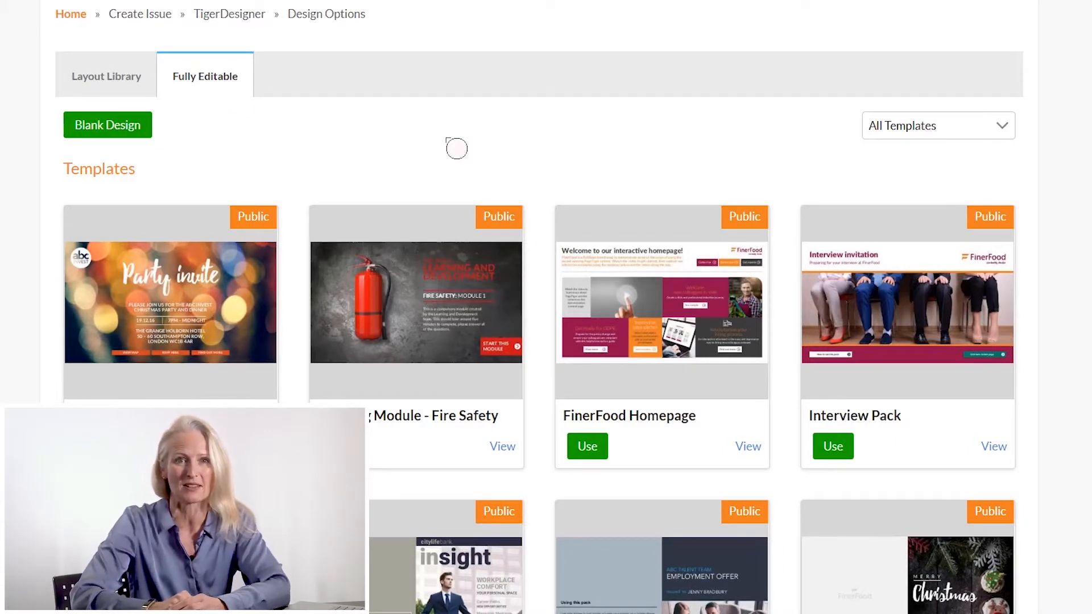
scroll(457, 149, down, 5)
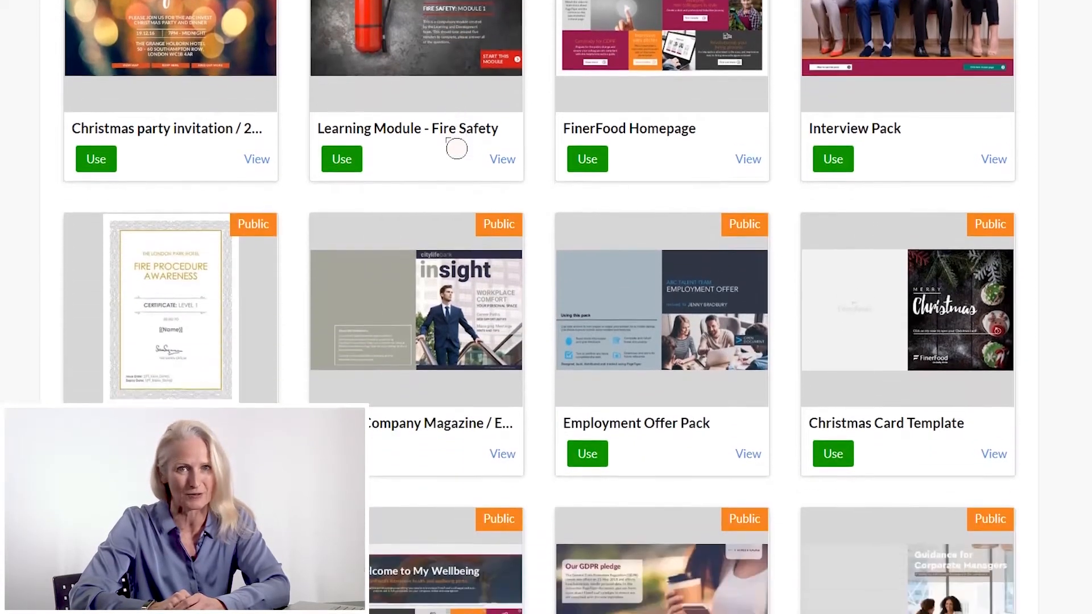
scroll(457, 149, down, 2)
scroll(457, 148, up, 2)
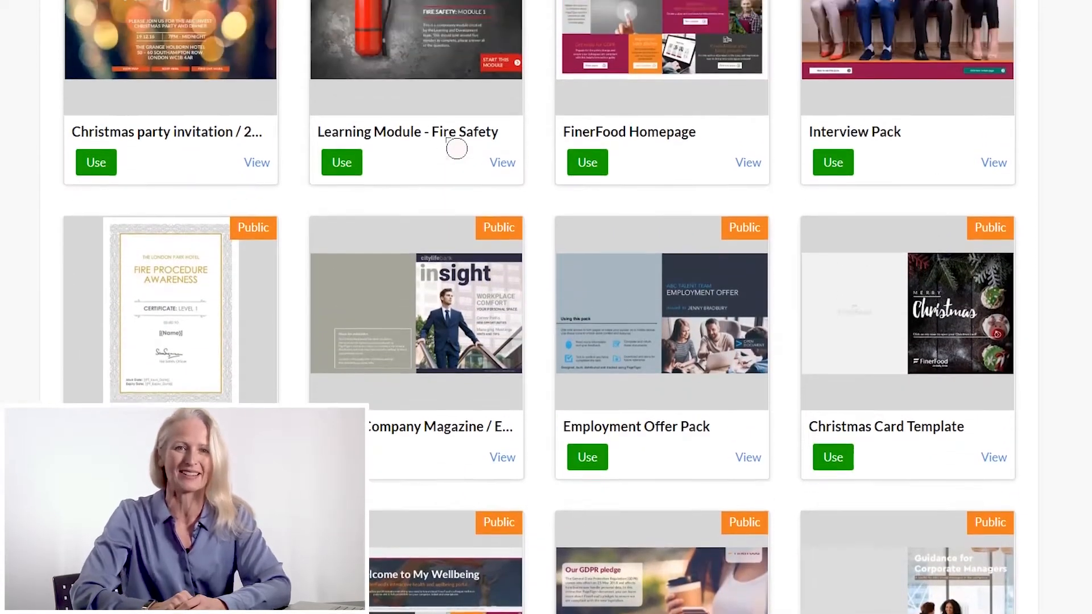
scroll(457, 149, up, 6)
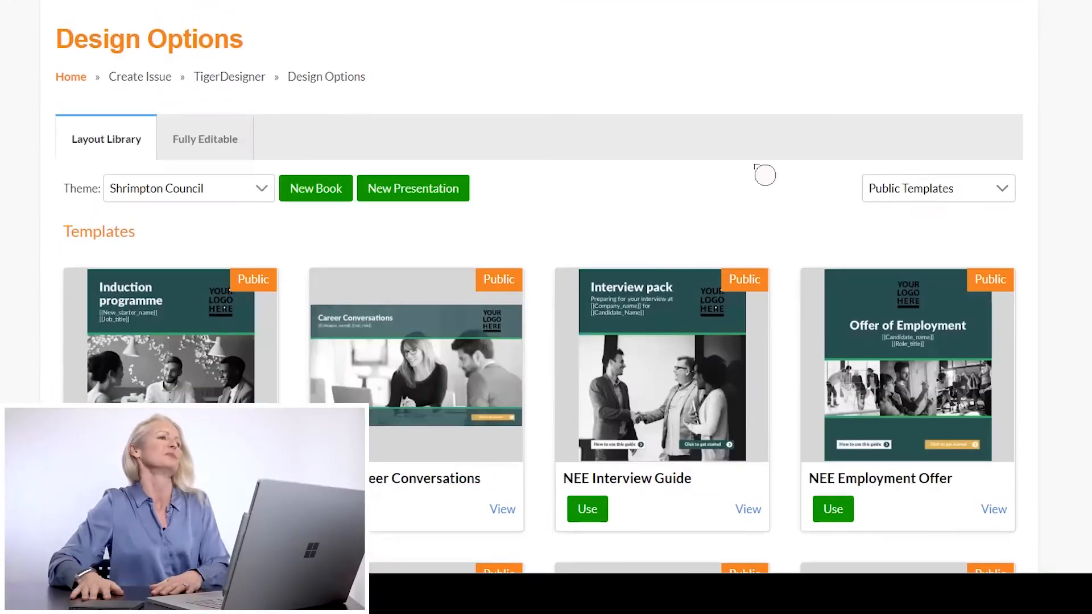
Step: Use the NEE Interview Guide template from the layout library and assign it to the Internal Communications publication group
scroll(762, 173, down, 1)
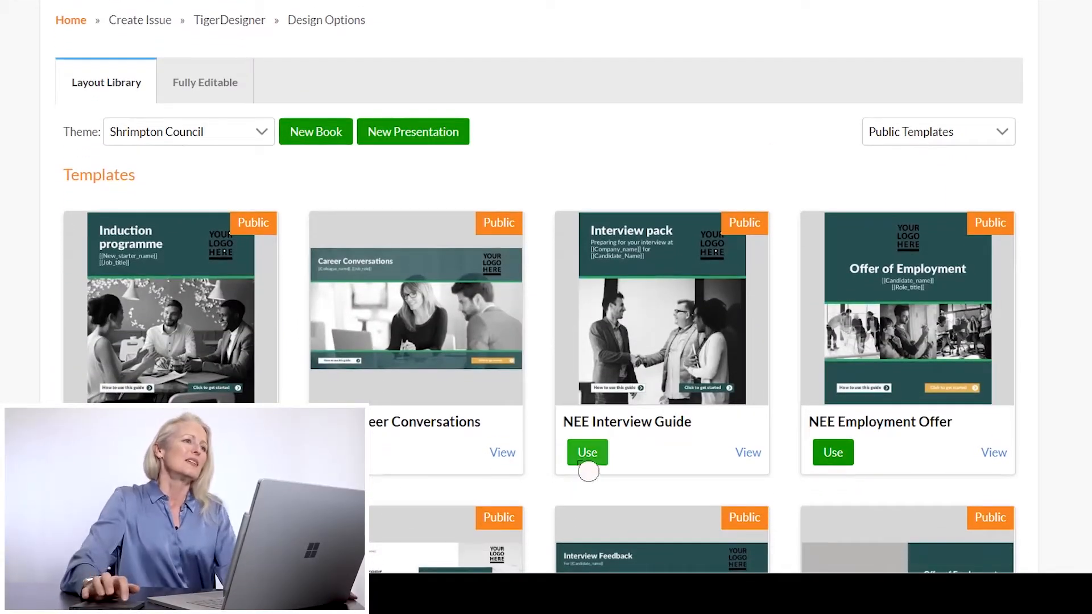
click(585, 461)
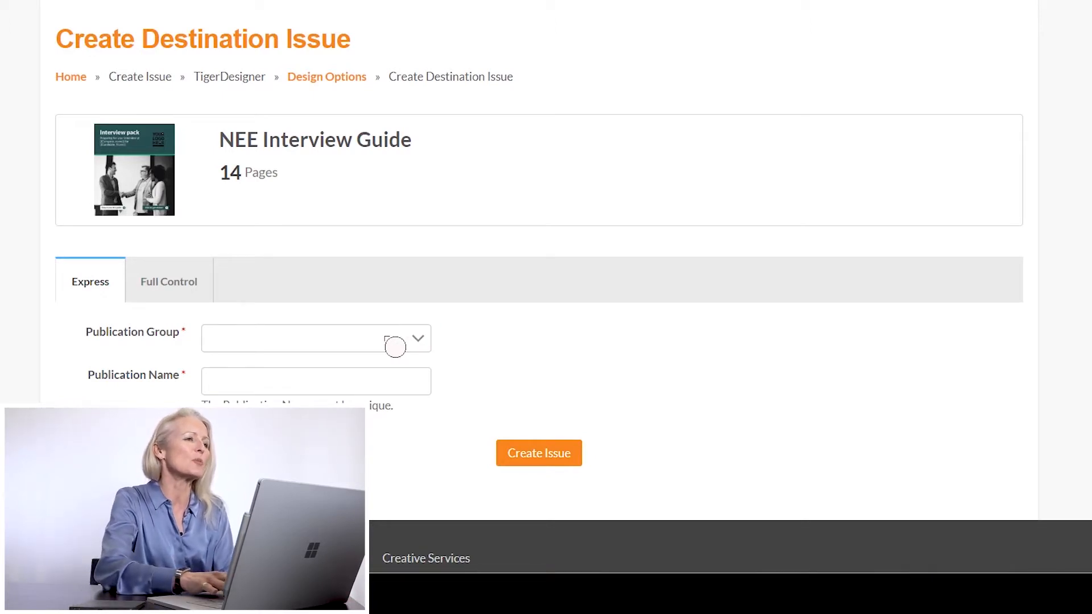
click(395, 346)
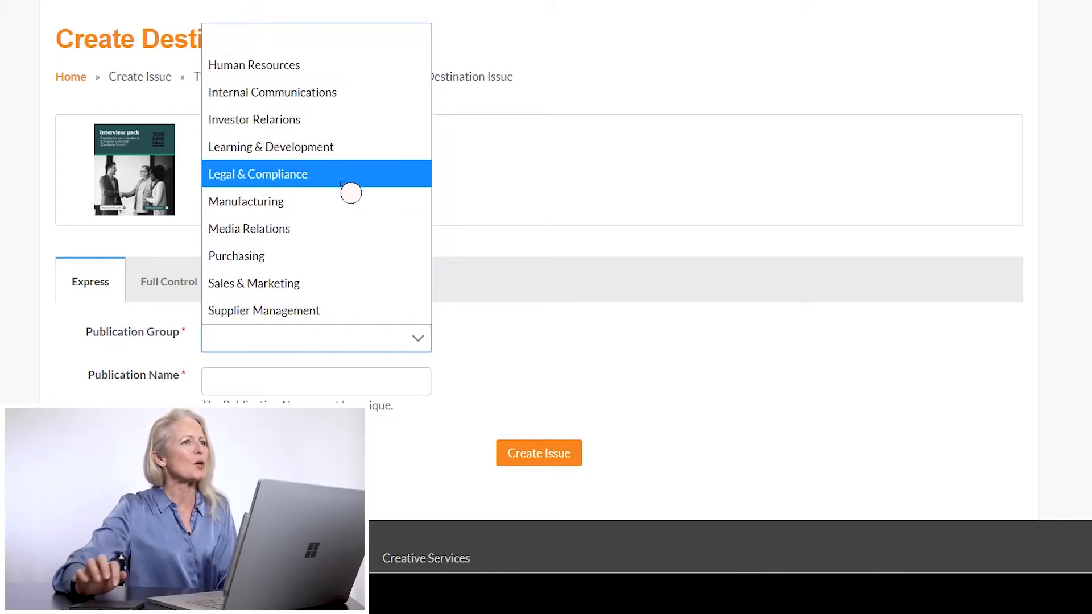
click(482, 357)
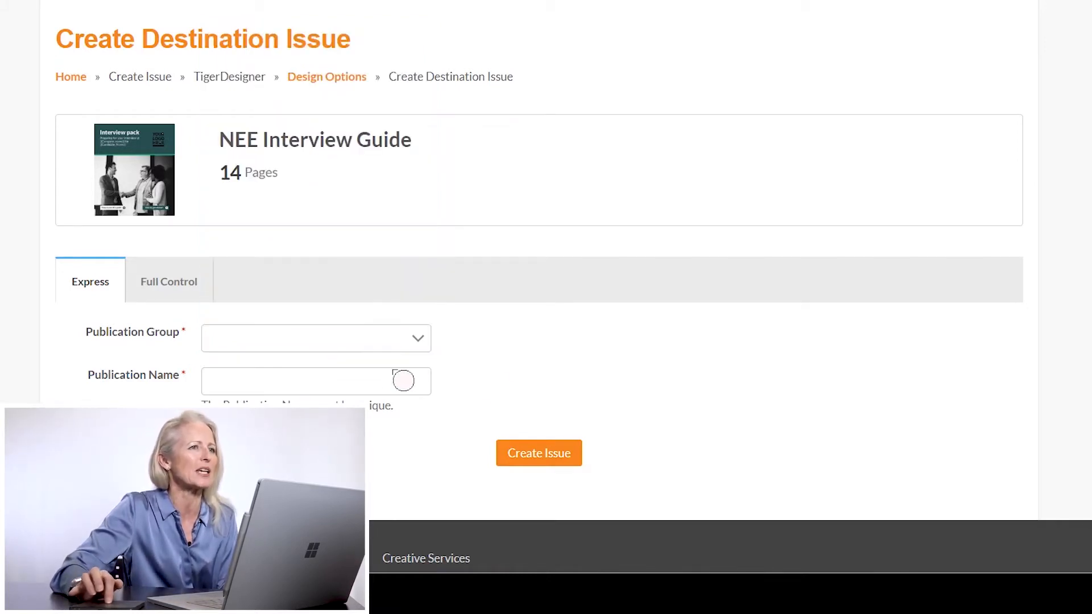
click(393, 384)
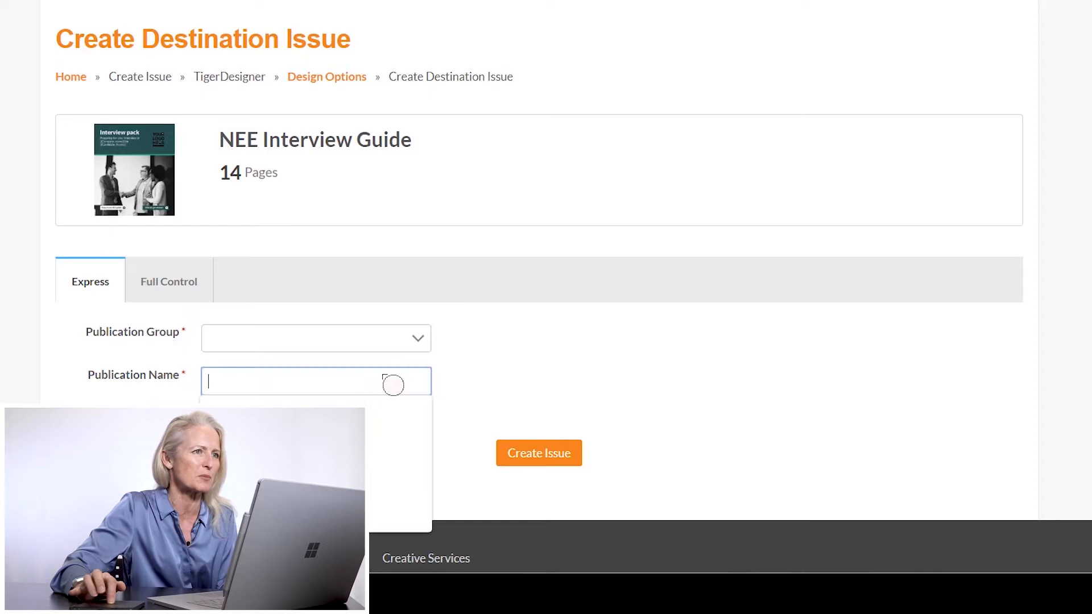
click(361, 348)
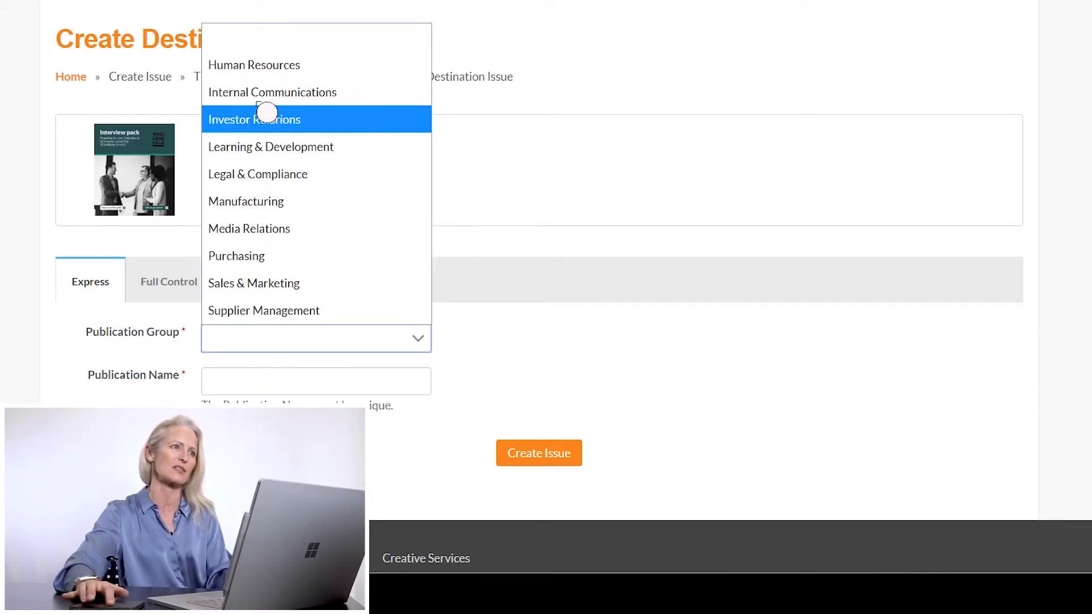
click(269, 99)
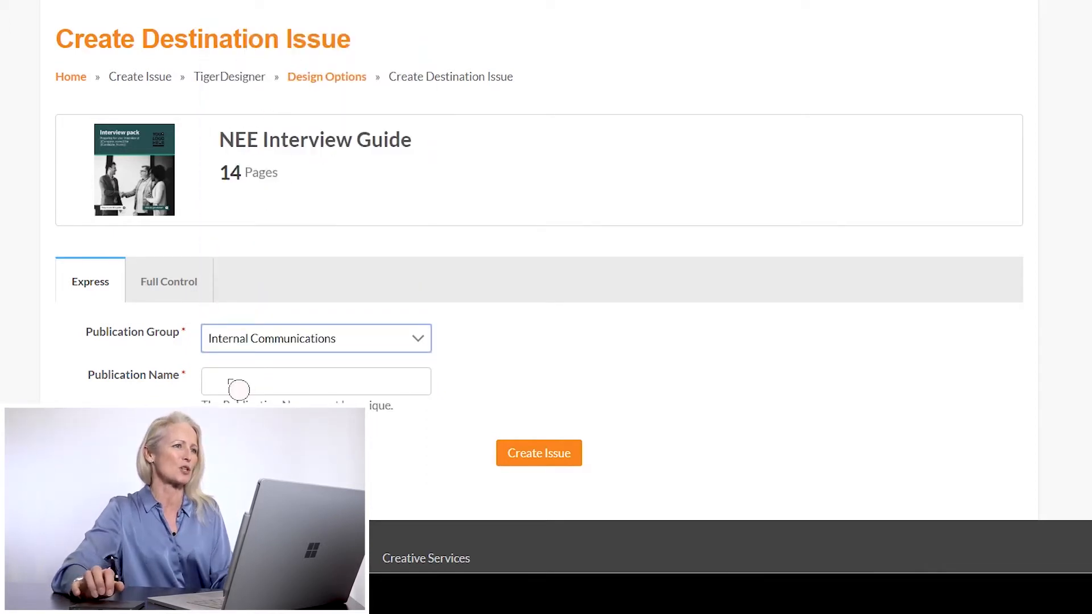
Step: Name the publication My Publication and create the issue
click(238, 389)
text(My P)
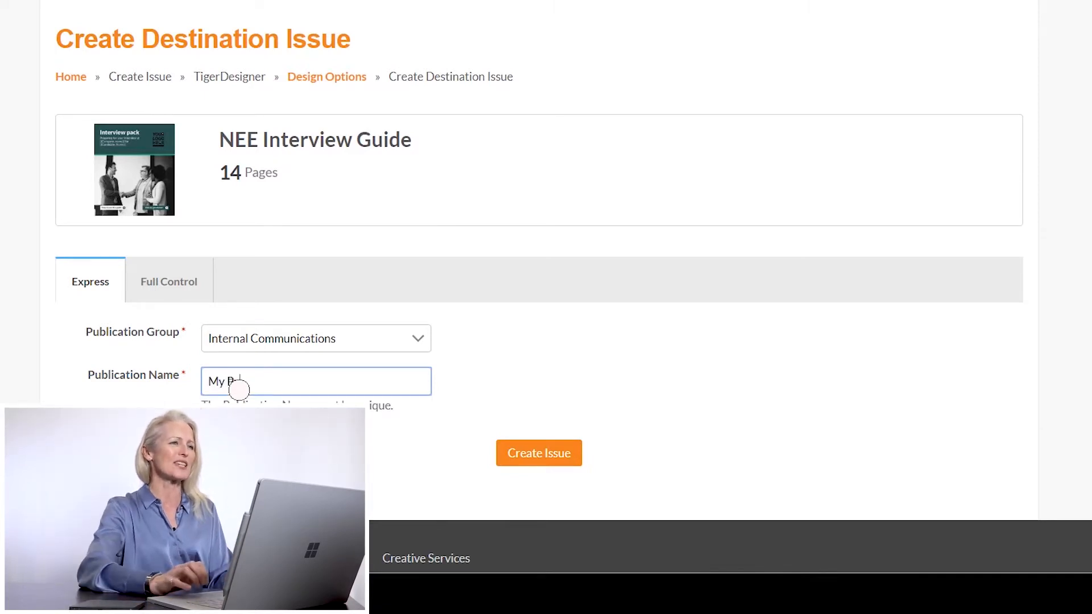
text(ublication)
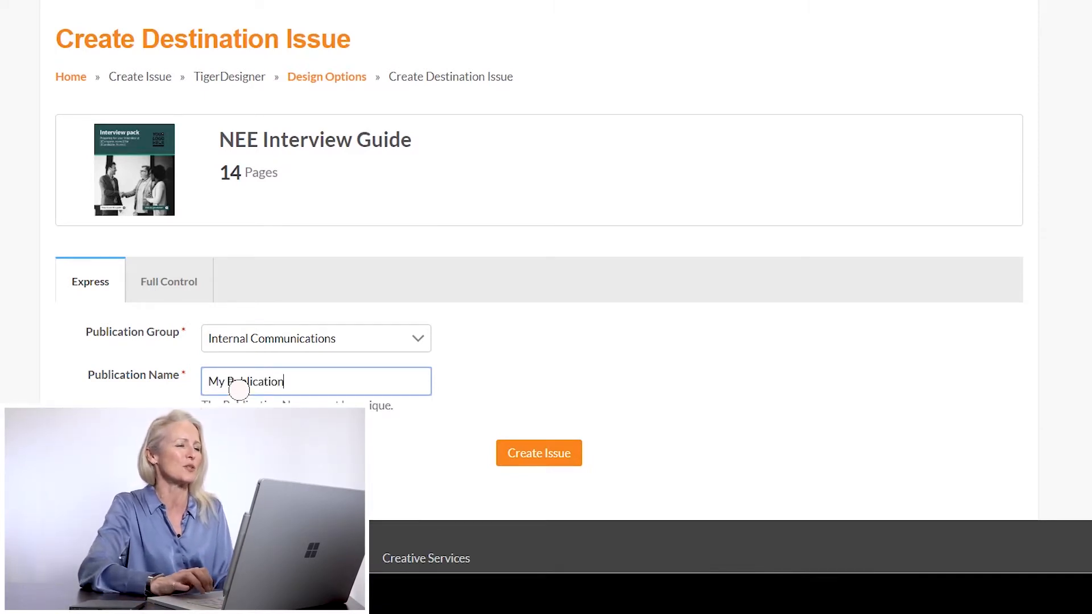
click(531, 462)
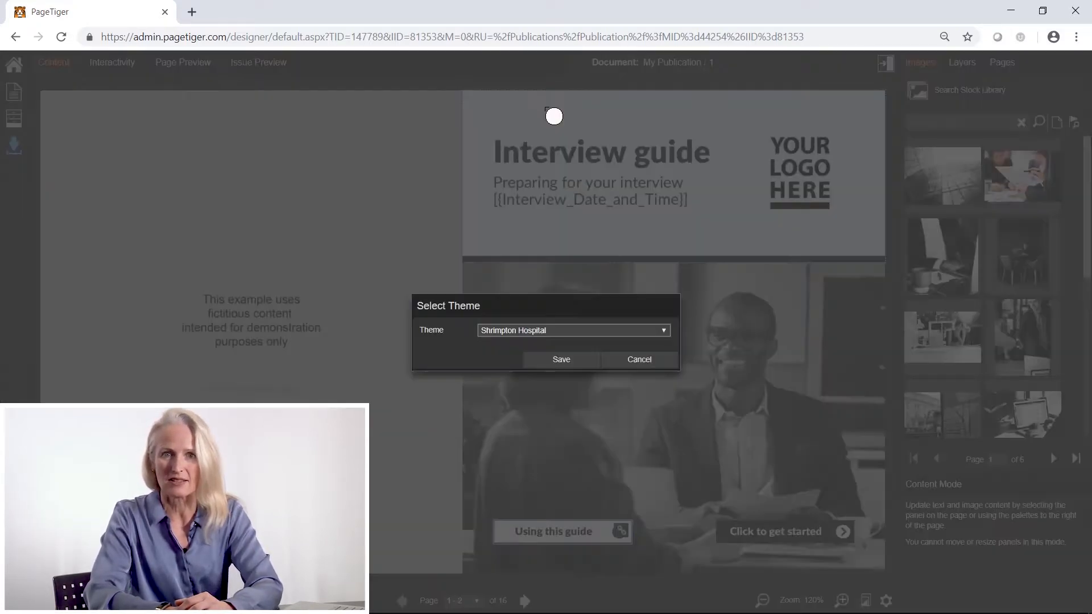
Step: Apply the Shrimpton Hospital theme to the publication, and switch it back to the Shrimpton Council theme
click(580, 362)
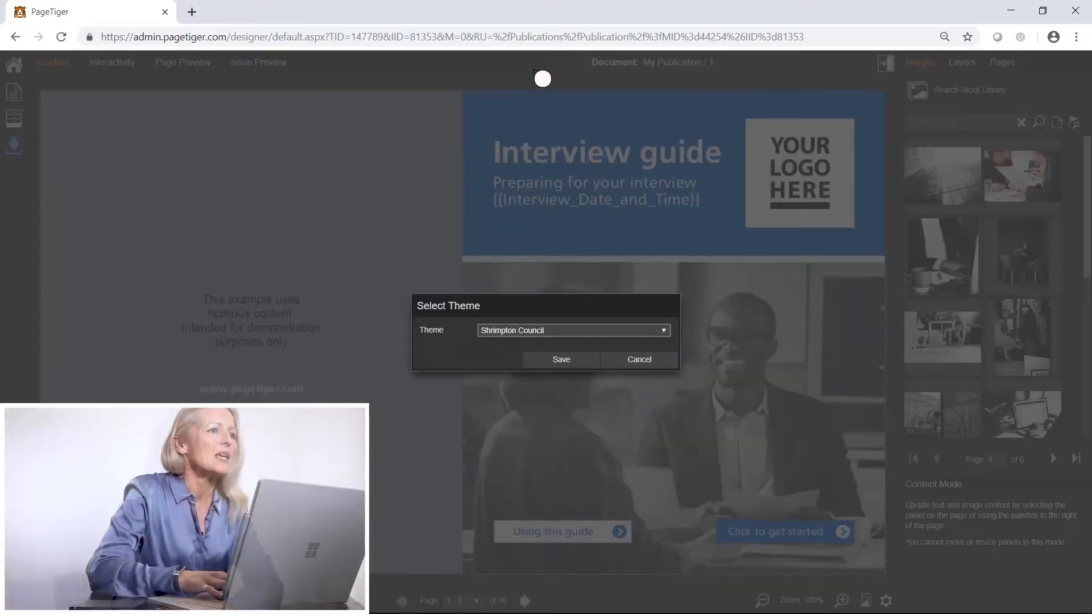
click(568, 360)
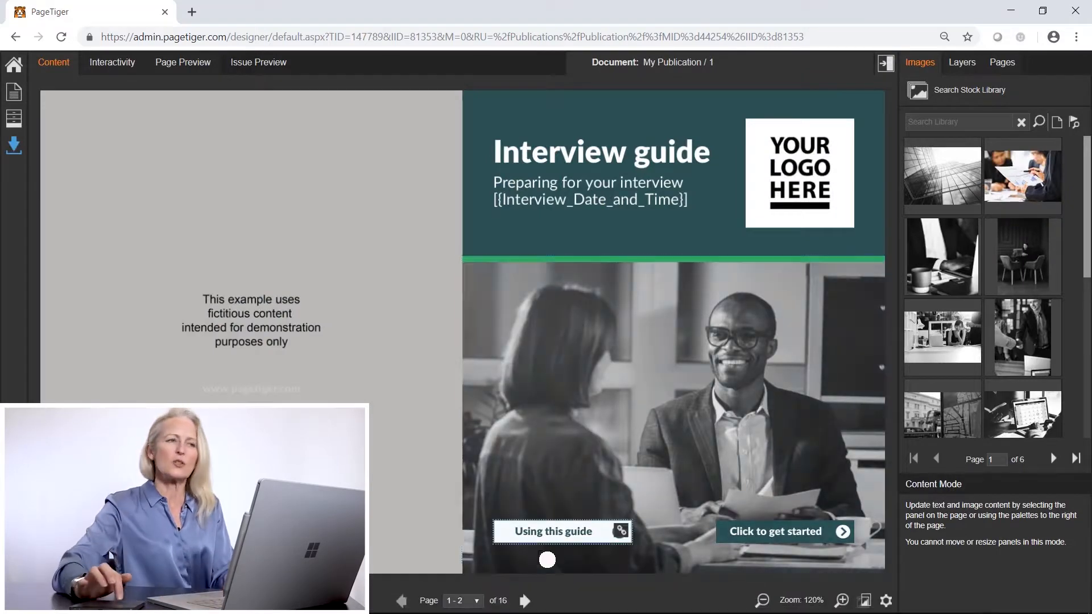
Step: Leaf through the opening spreads of the publication and show pages 3-4 from the page list
click(524, 601)
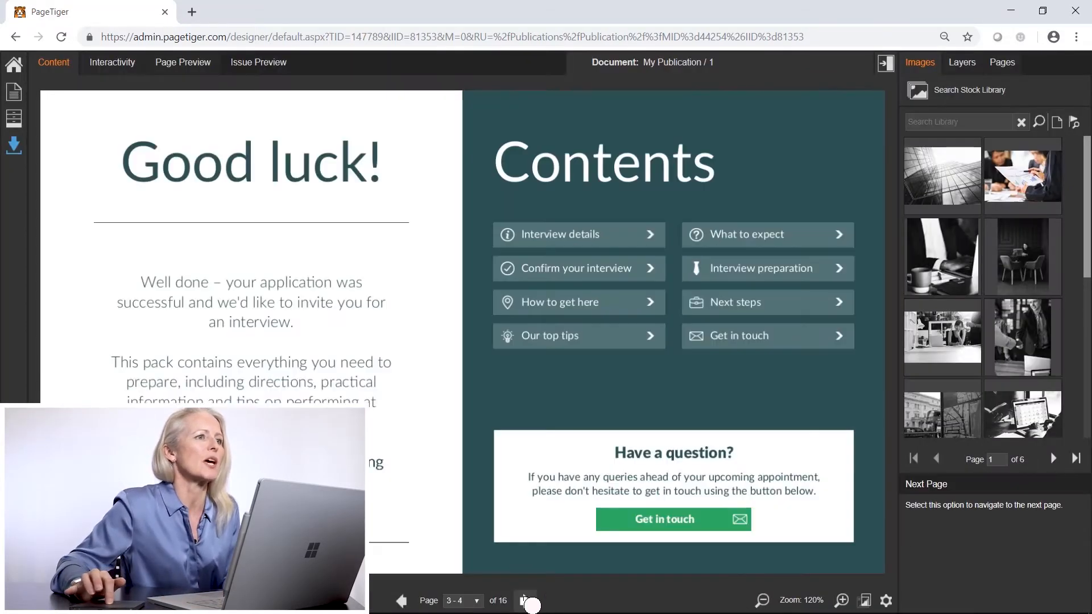
click(401, 602)
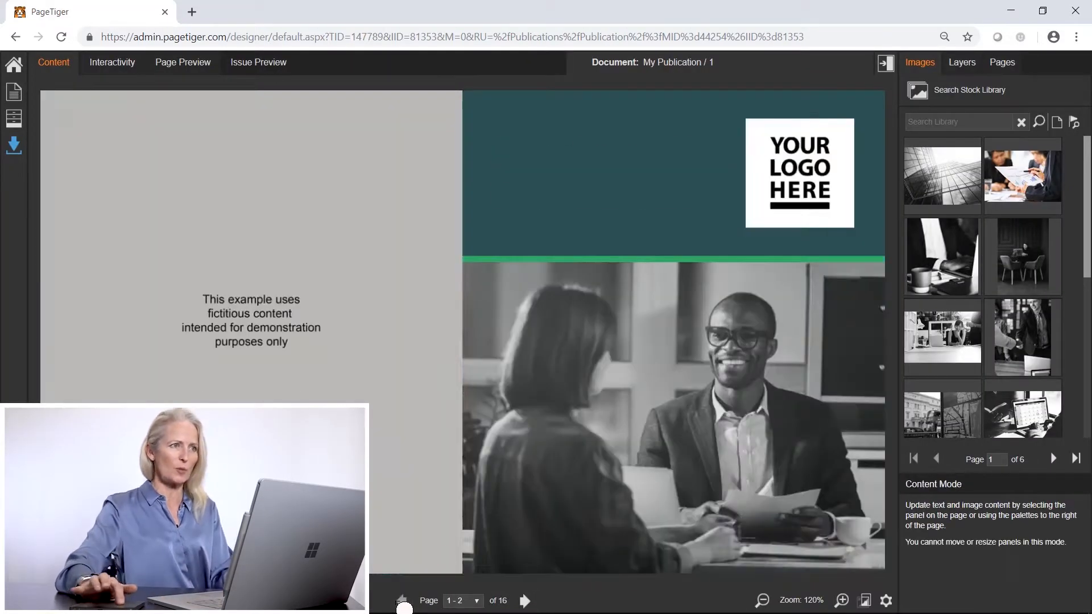
click(1005, 75)
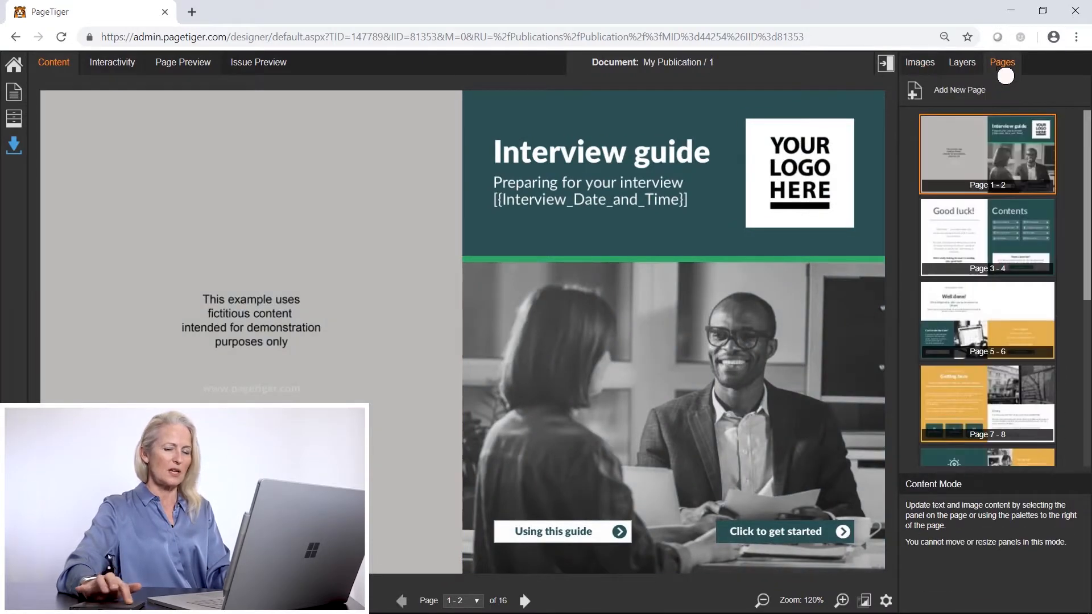
click(1014, 238)
drag(1014, 239, 973, 230)
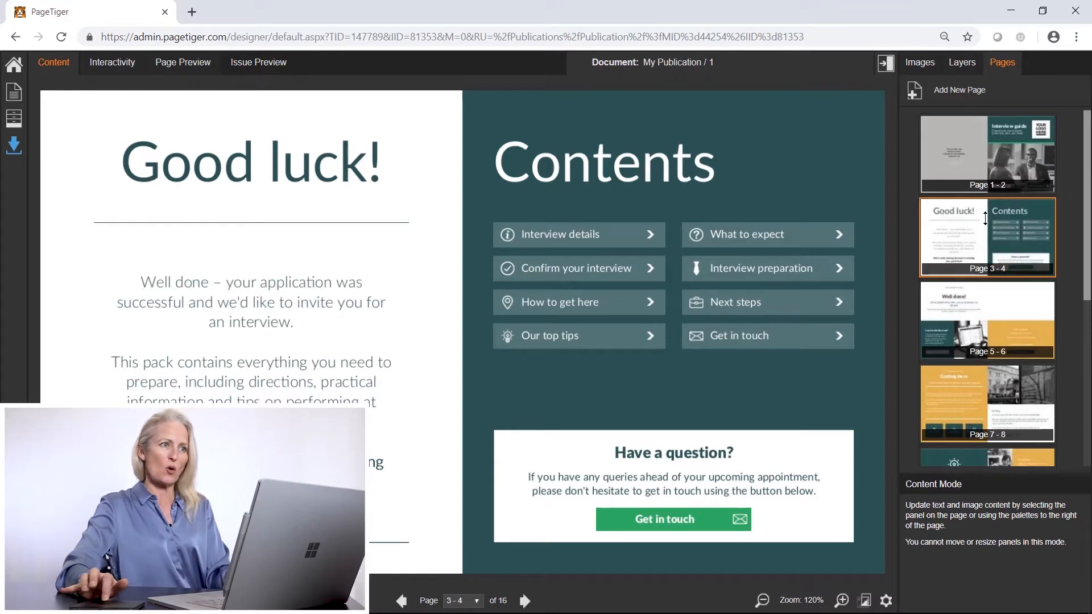
Step: View the properties of pages 3-4 without changing them, and browse the layouts available for inserting a new page
right_click(972, 231)
click(951, 234)
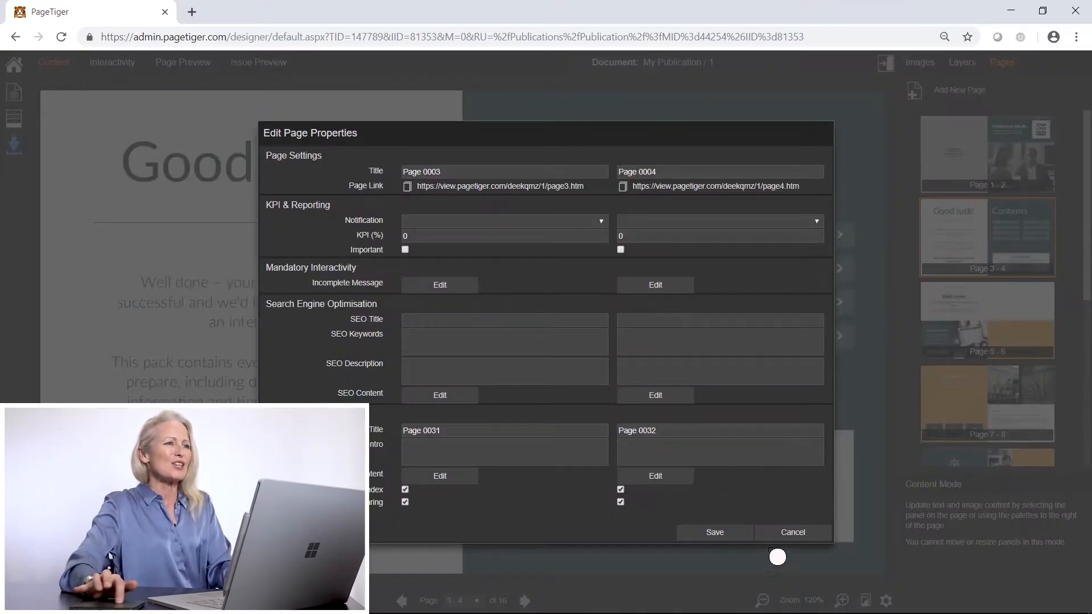
click(784, 532)
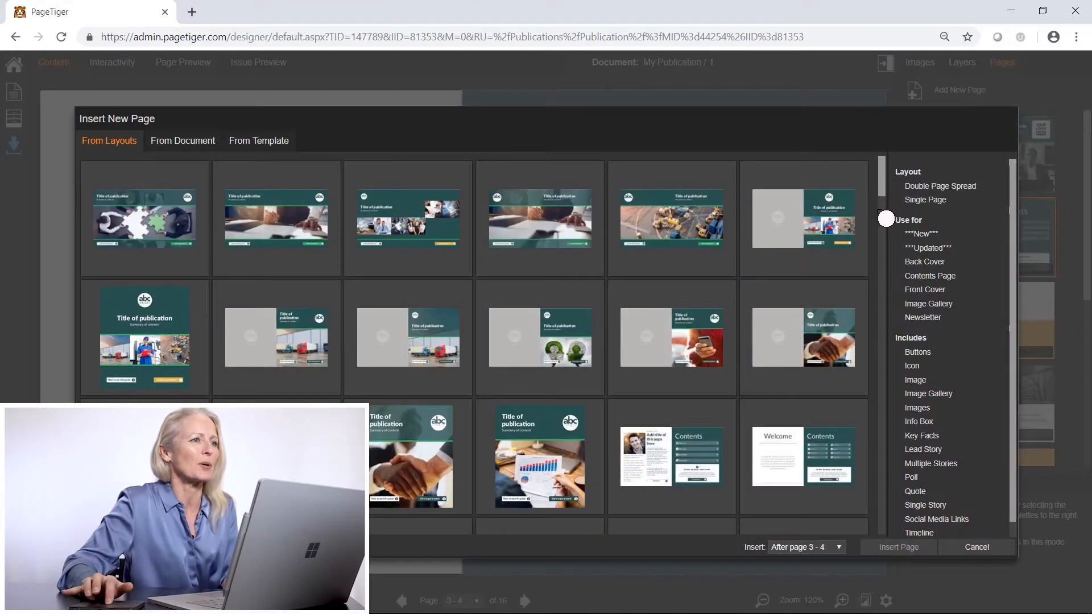
drag(891, 193, 896, 307)
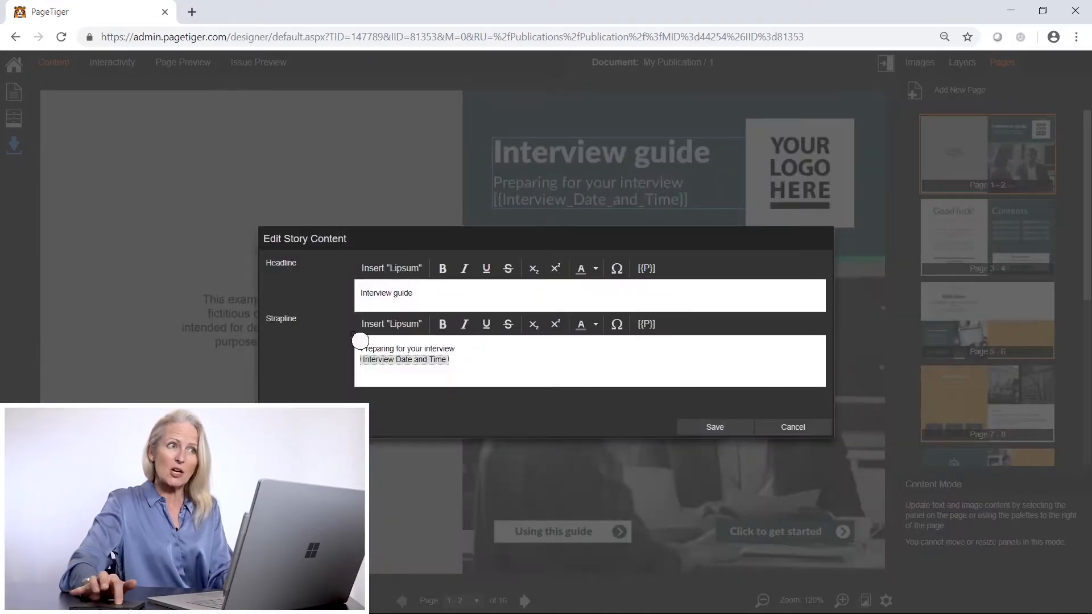
Step: Change the cover headline to "Interview pack" and save the story content
double_click(408, 302)
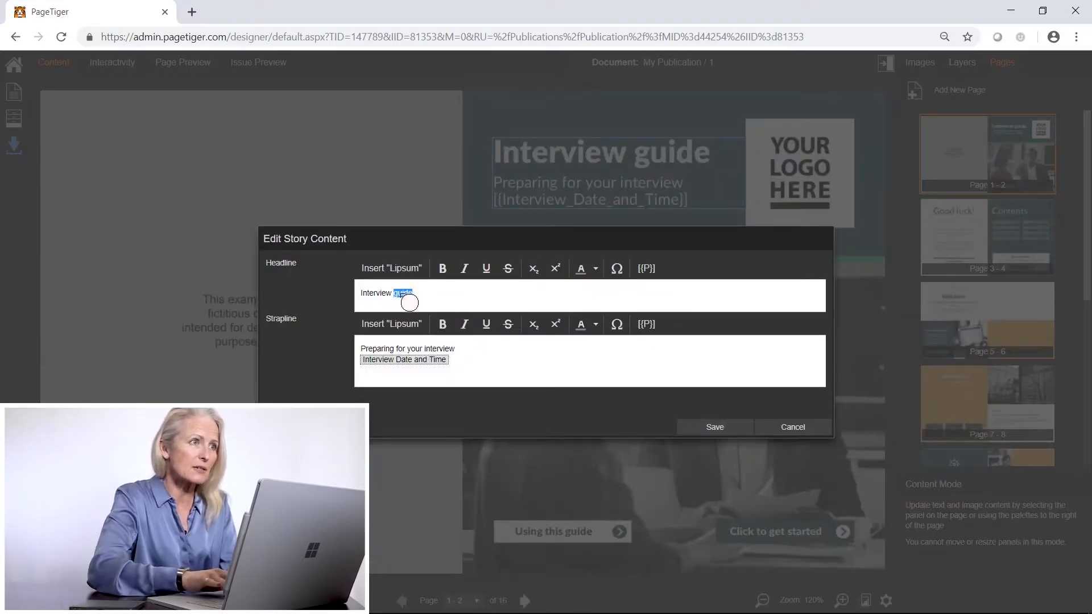
text(pack)
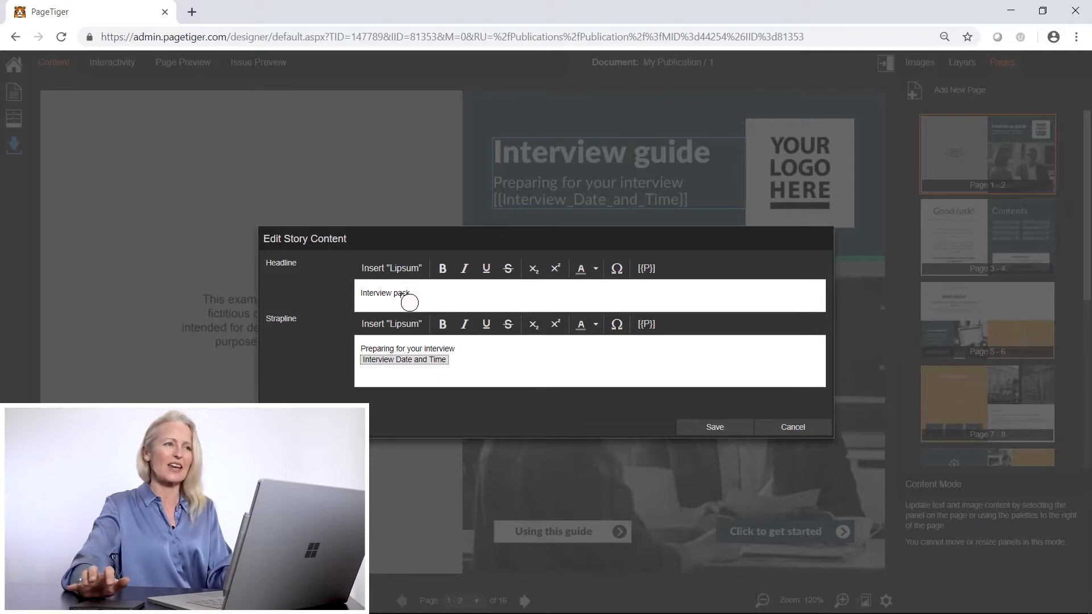
click(737, 434)
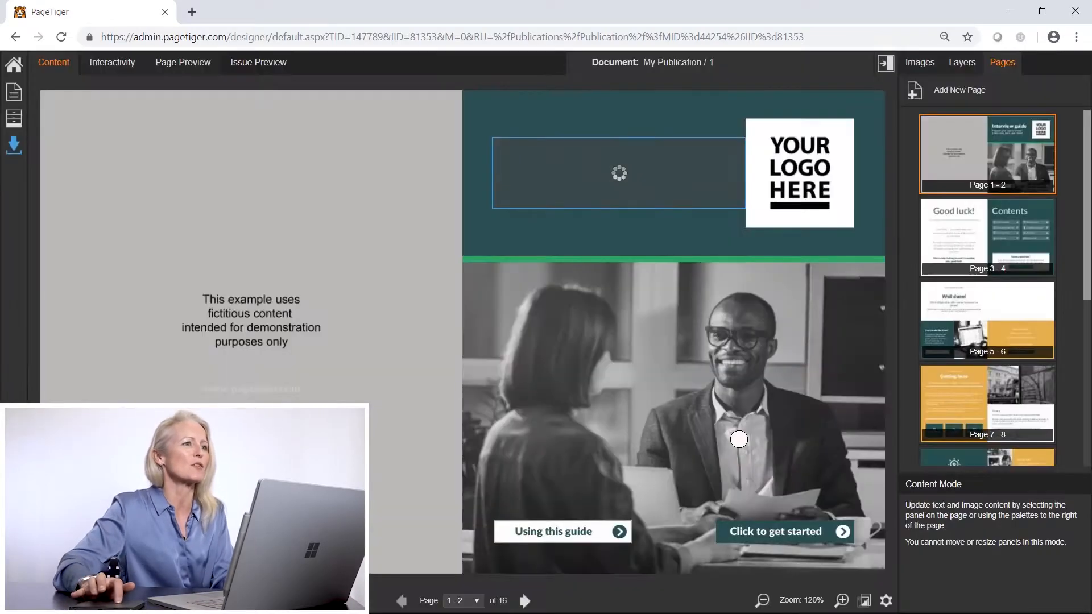
Step: Replace the cover photo with the colour business meeting image showing printed charts, and adjust its crop
click(738, 439)
drag(1022, 176, 720, 345)
click(596, 370)
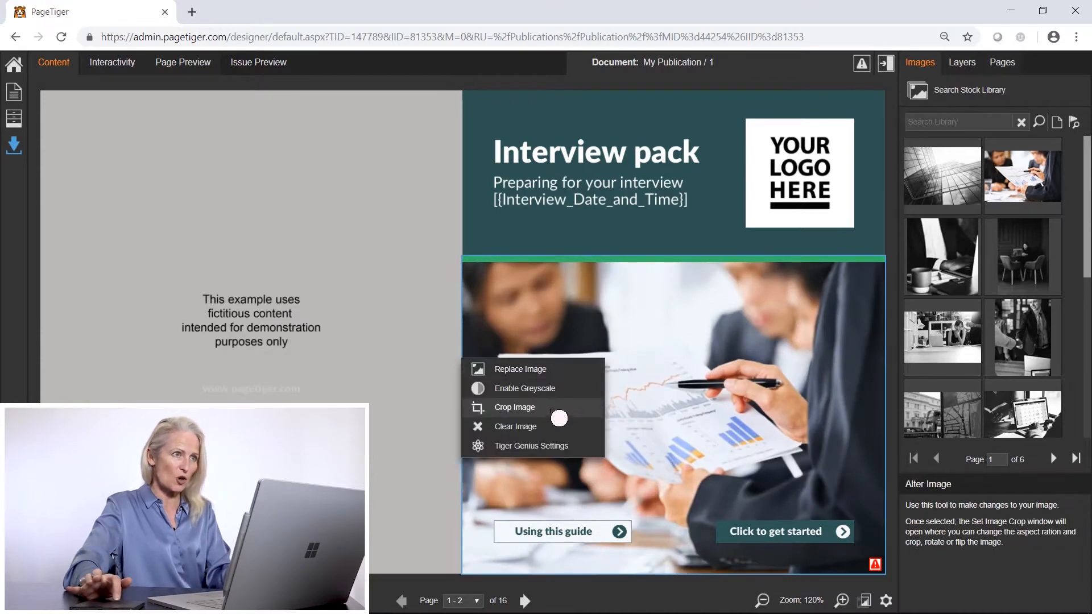
click(558, 419)
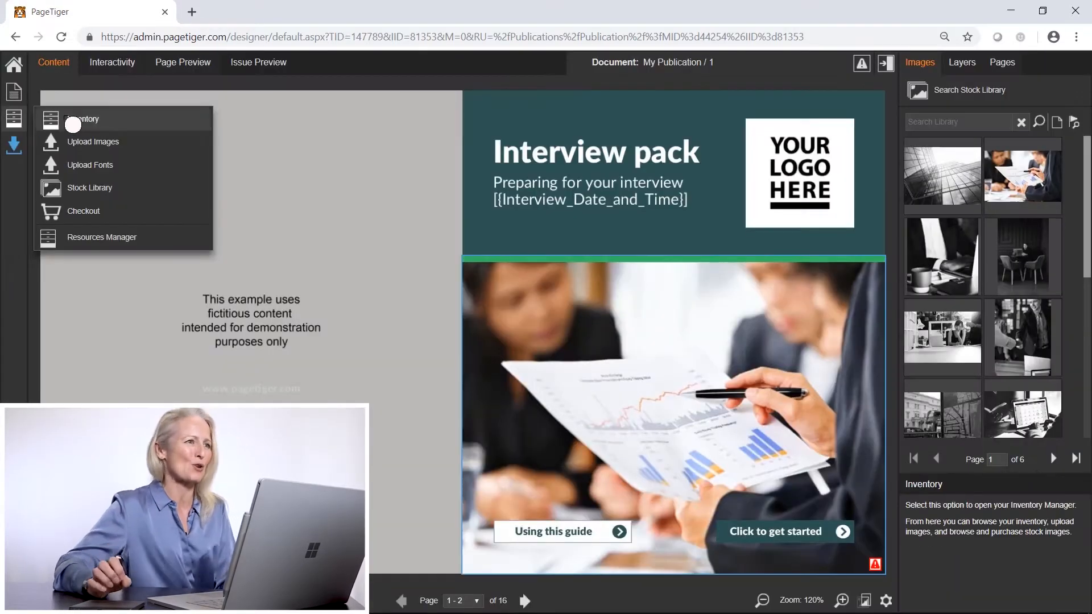
Step: Look through the image inventory and its option for uploading images, without adding any files
click(83, 119)
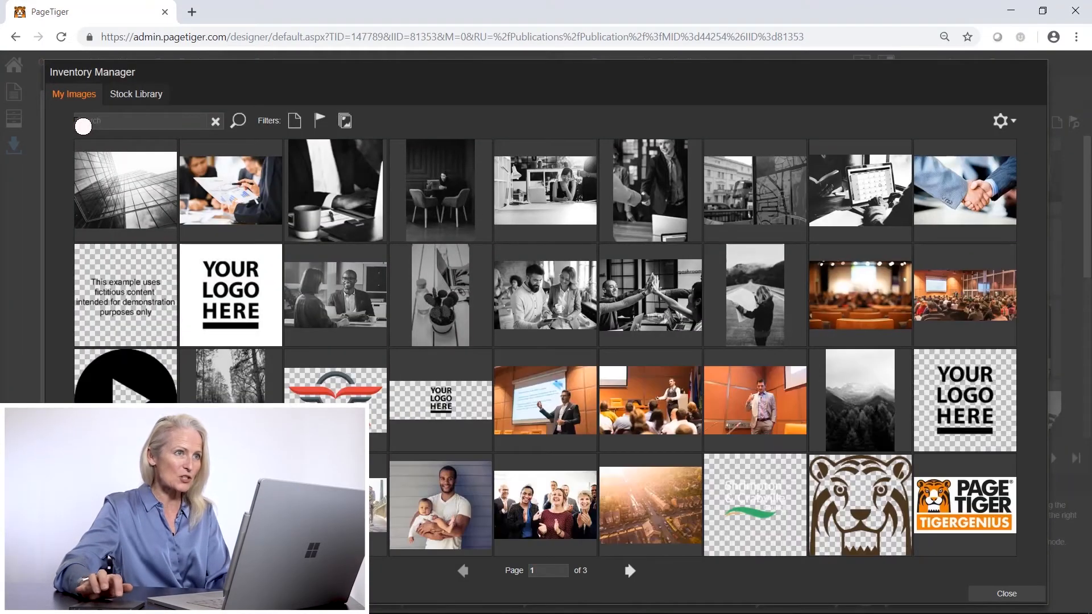
click(1000, 119)
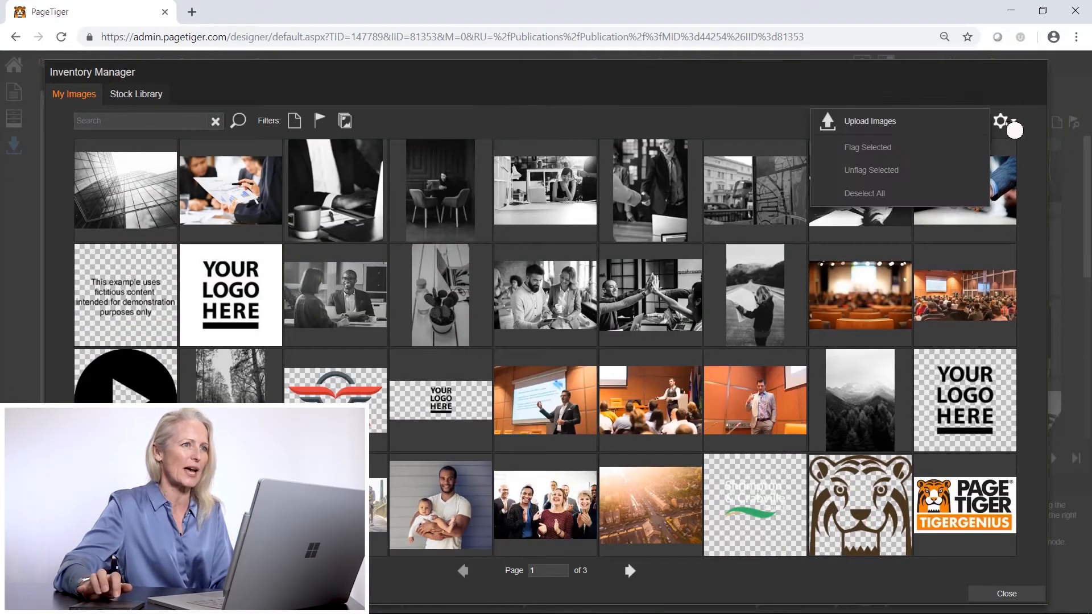
click(953, 134)
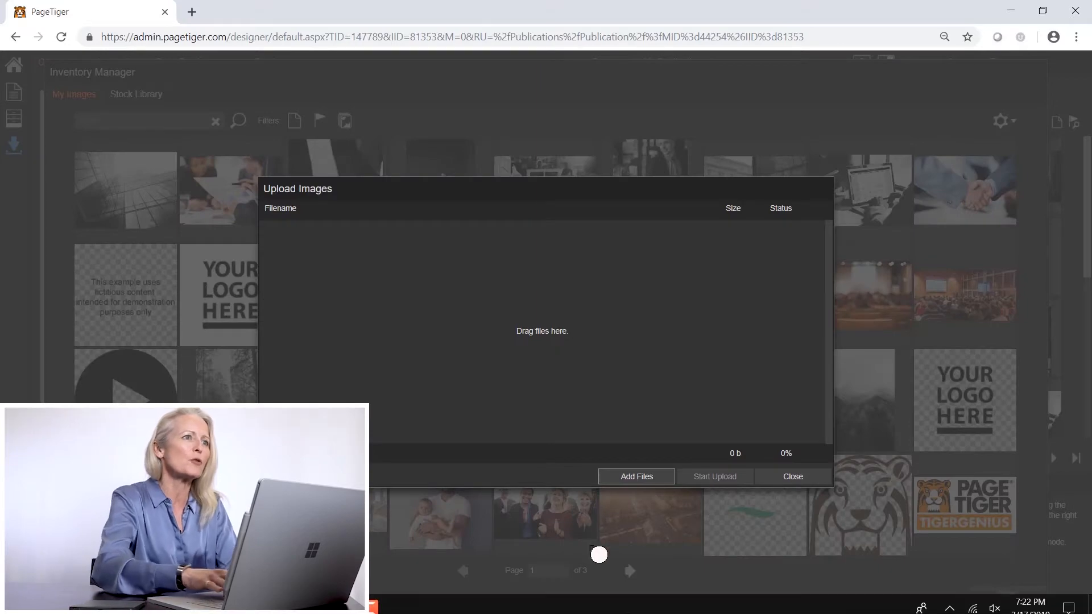
click(796, 477)
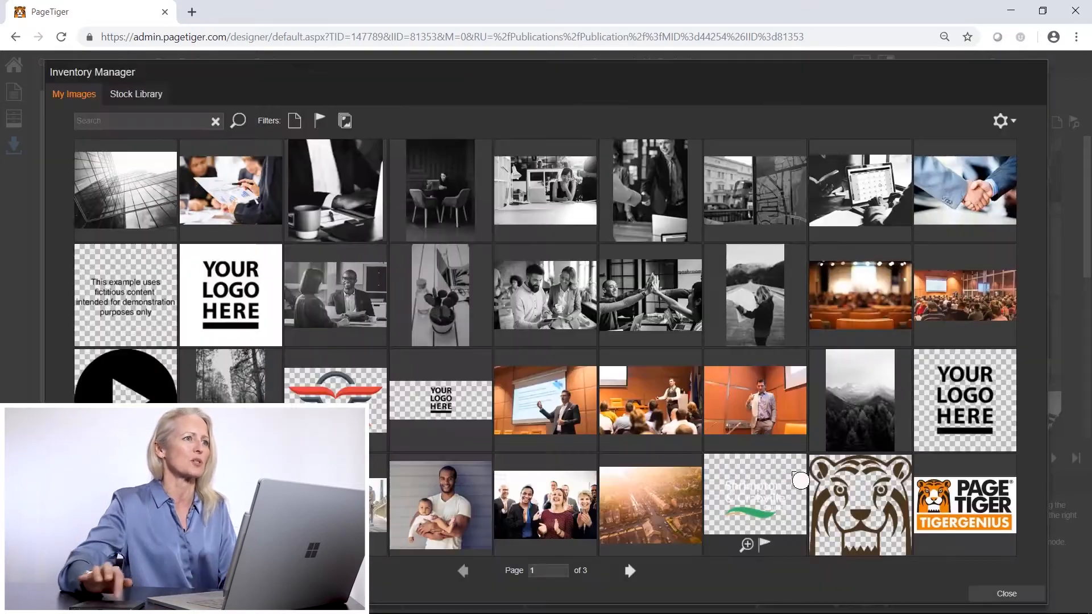
Step: Search the Getty Images stock library for "business woman" and add the photo of the woman in a white shirt to the inventory
click(1000, 120)
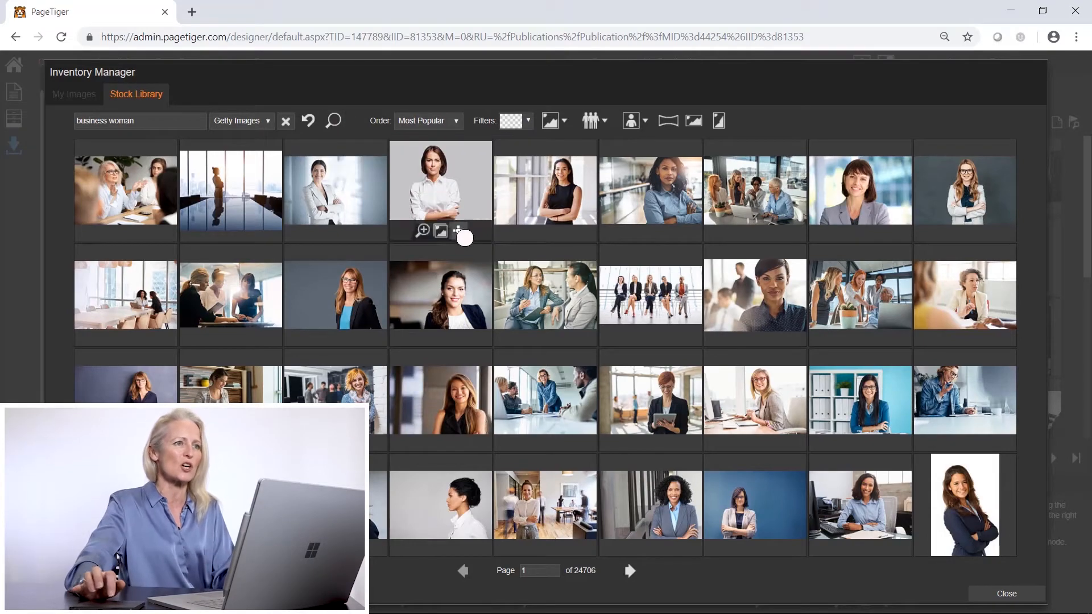
click(459, 232)
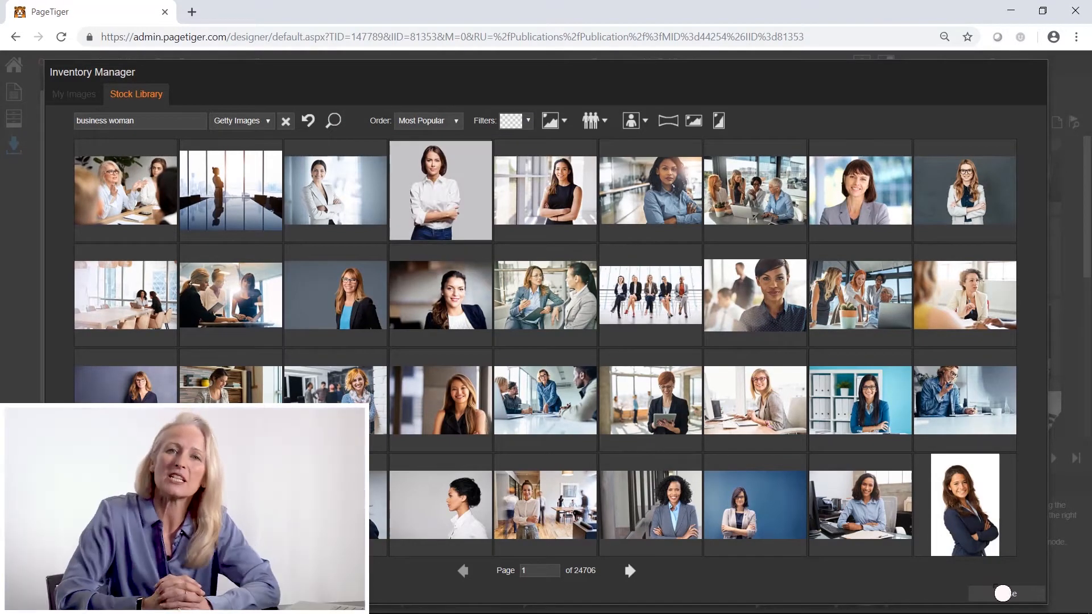
click(1002, 592)
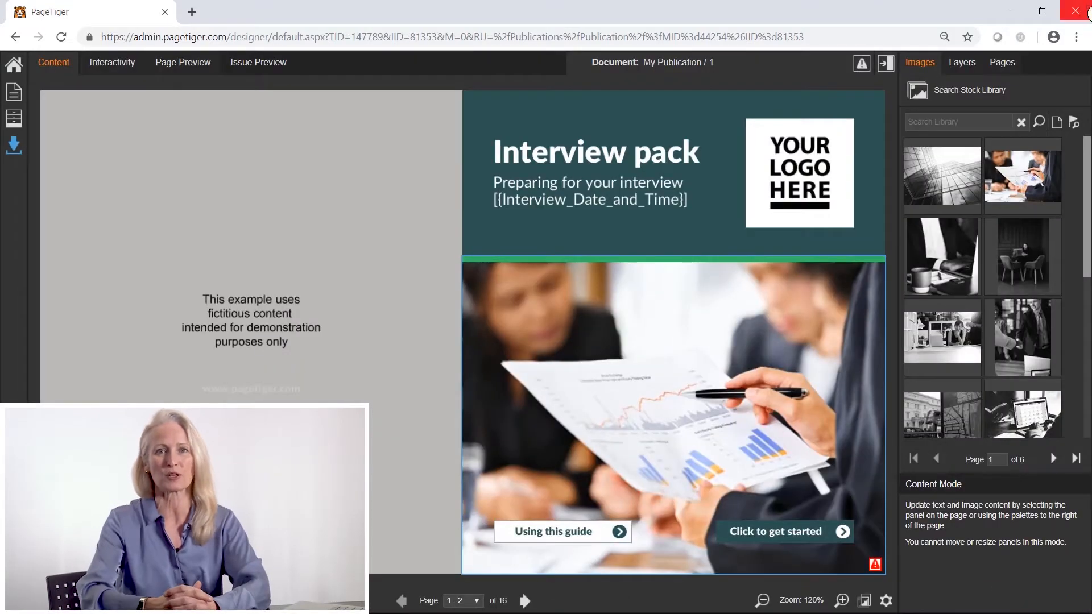
click(1051, 116)
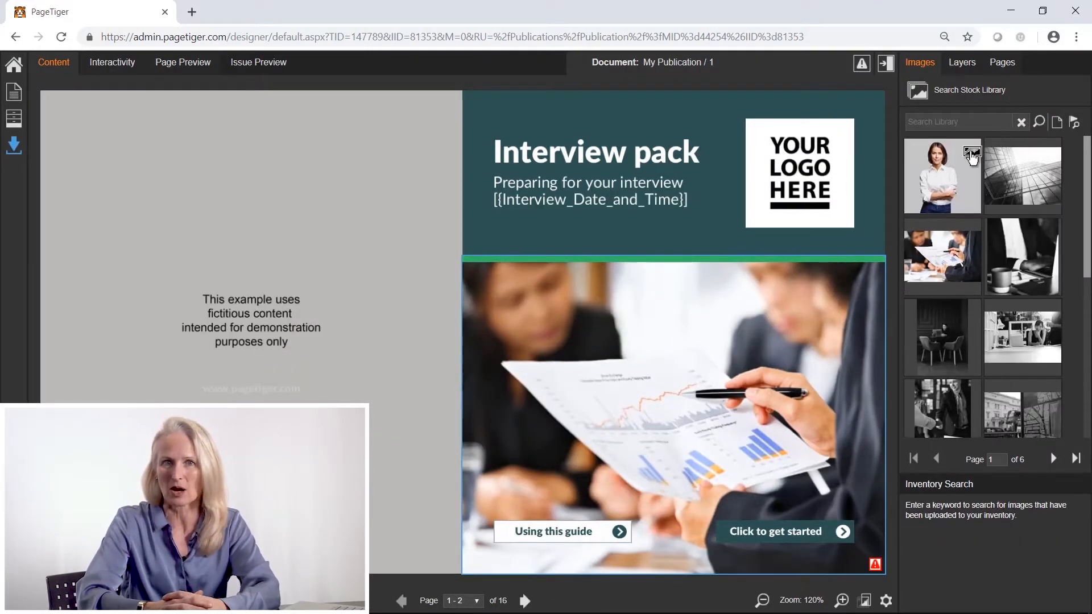
Step: Replace the cover photo with the stock image of the woman in a white shirt, and adjust the crop to include her whole head
drag(962, 171, 733, 387)
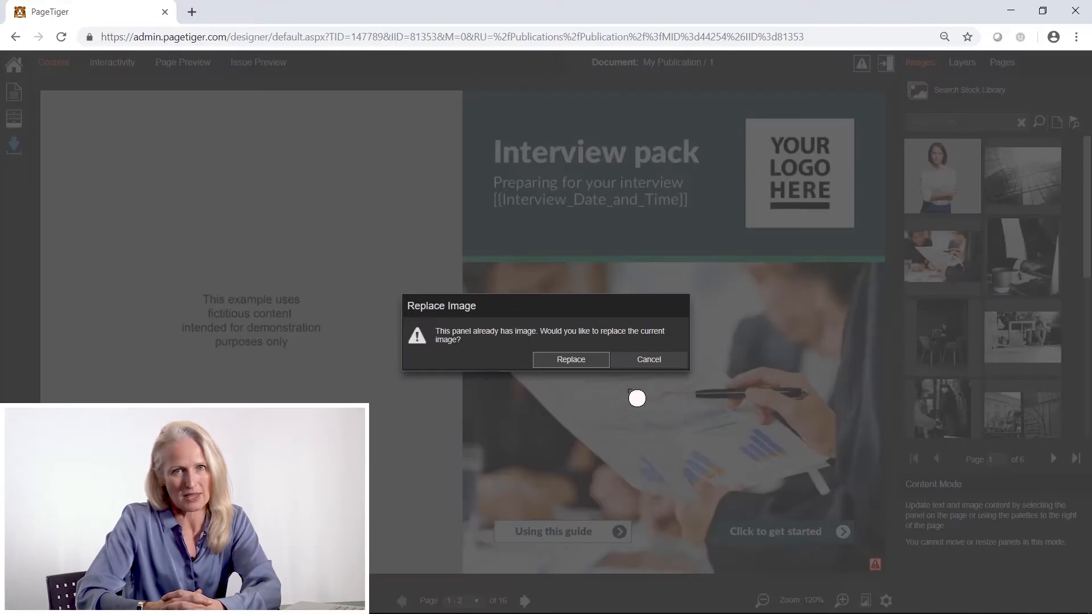
click(596, 362)
click(603, 369)
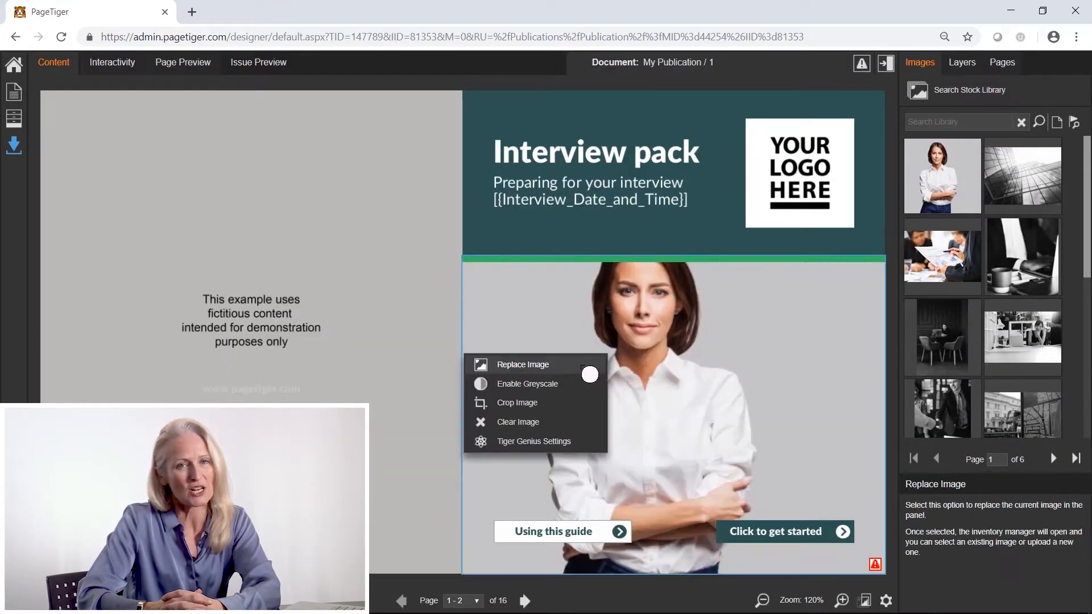
click(556, 412)
drag(542, 365, 538, 314)
click(727, 524)
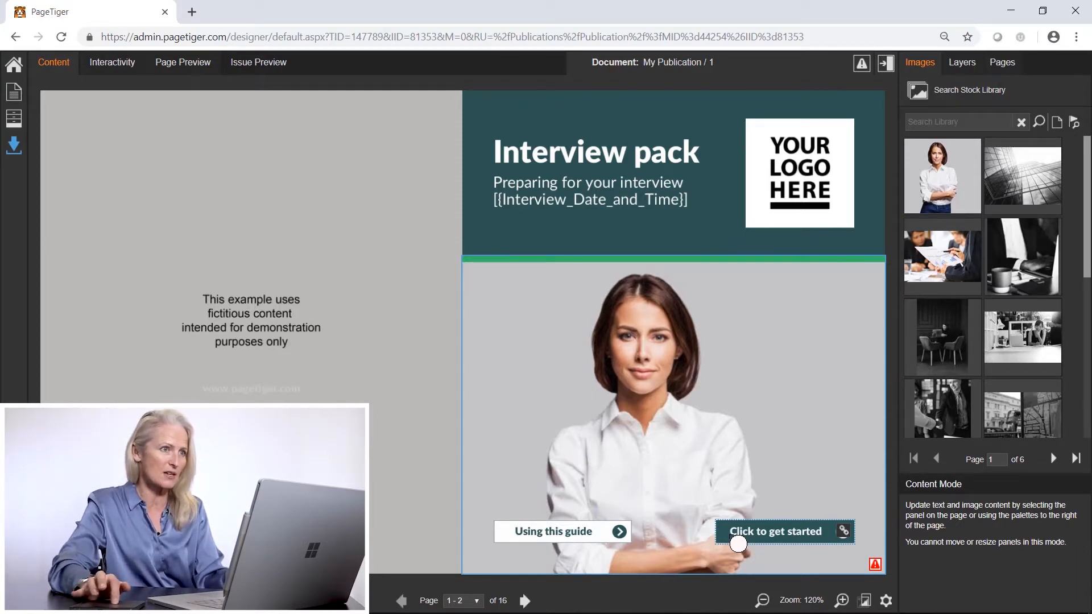
Step: Set the style of the cover's "Click to get started" button to Yellow
click(737, 540)
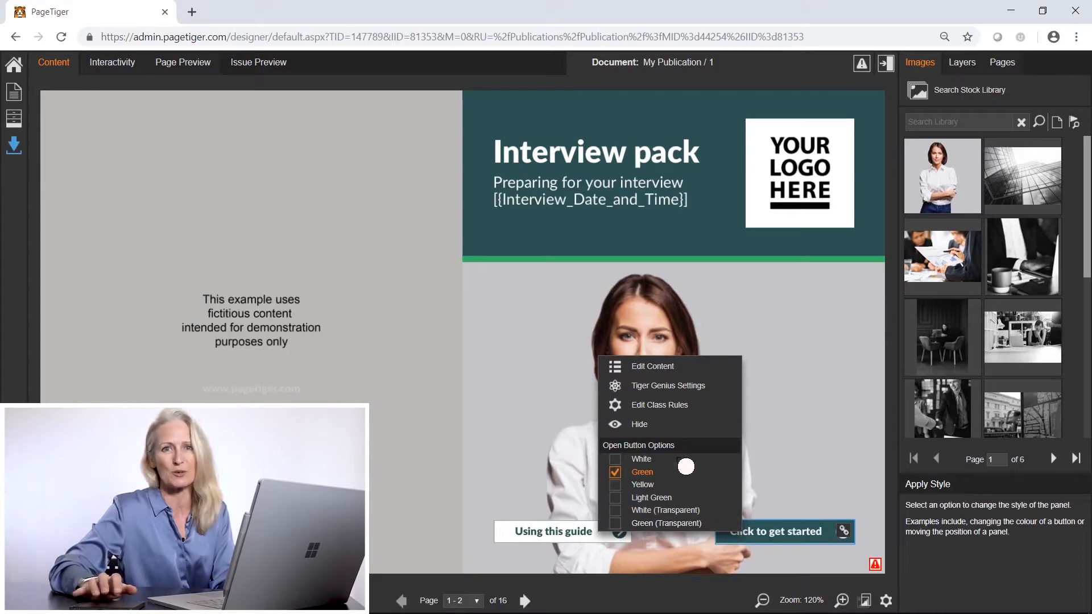
click(664, 486)
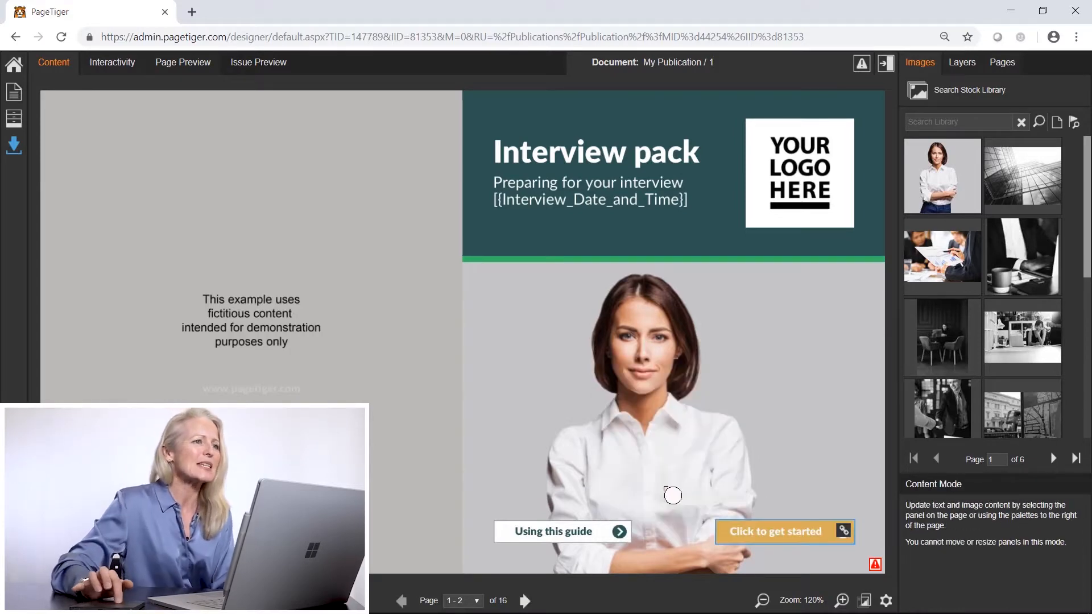
Step: Set the cover's "Using this guide" button style to Green, and hide that button
click(619, 530)
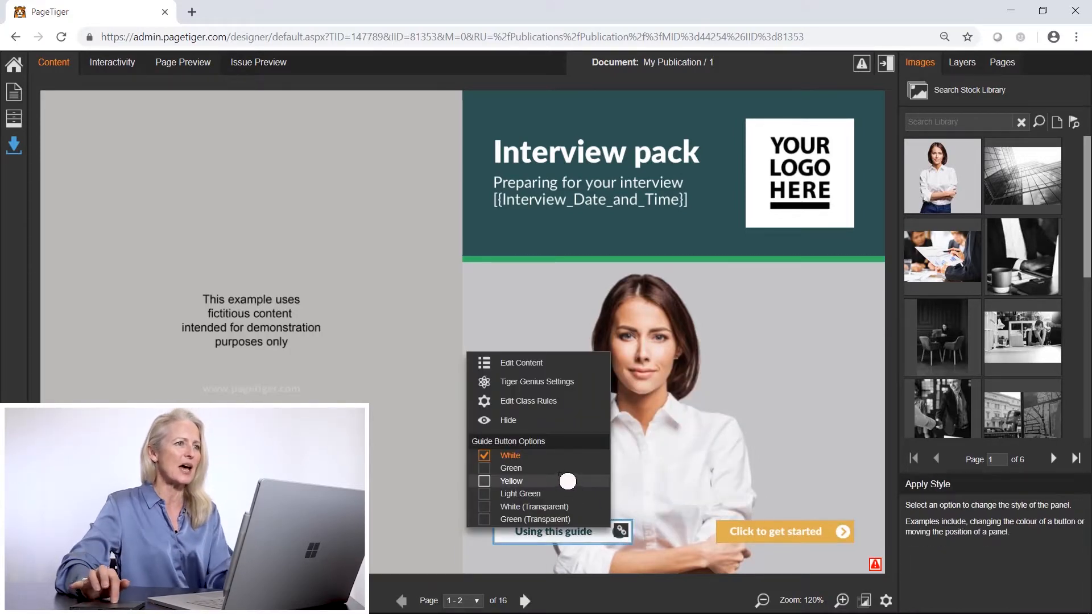
click(567, 477)
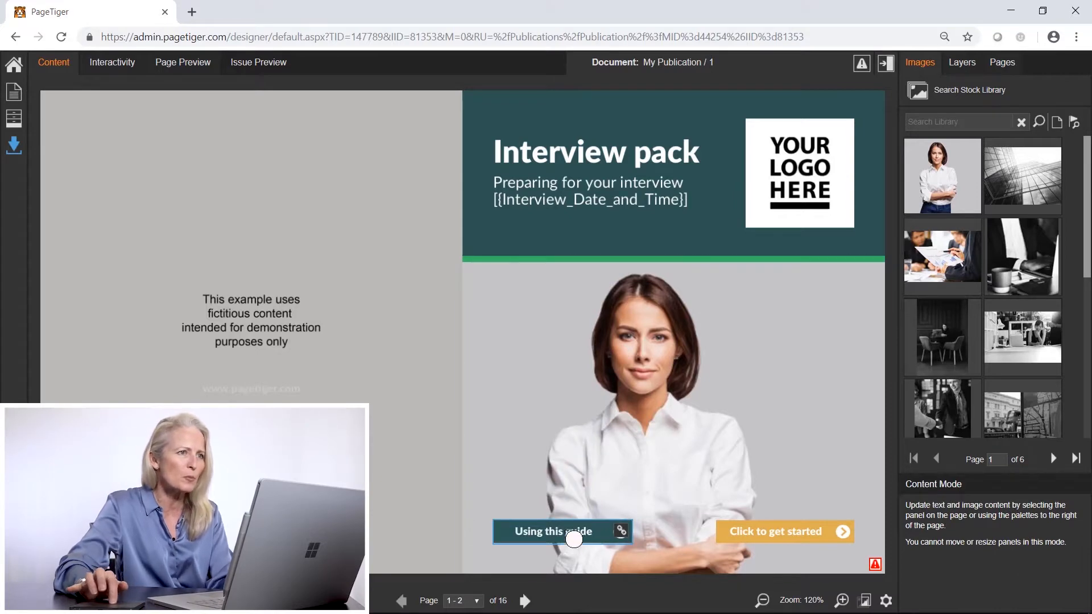
click(573, 538)
click(531, 420)
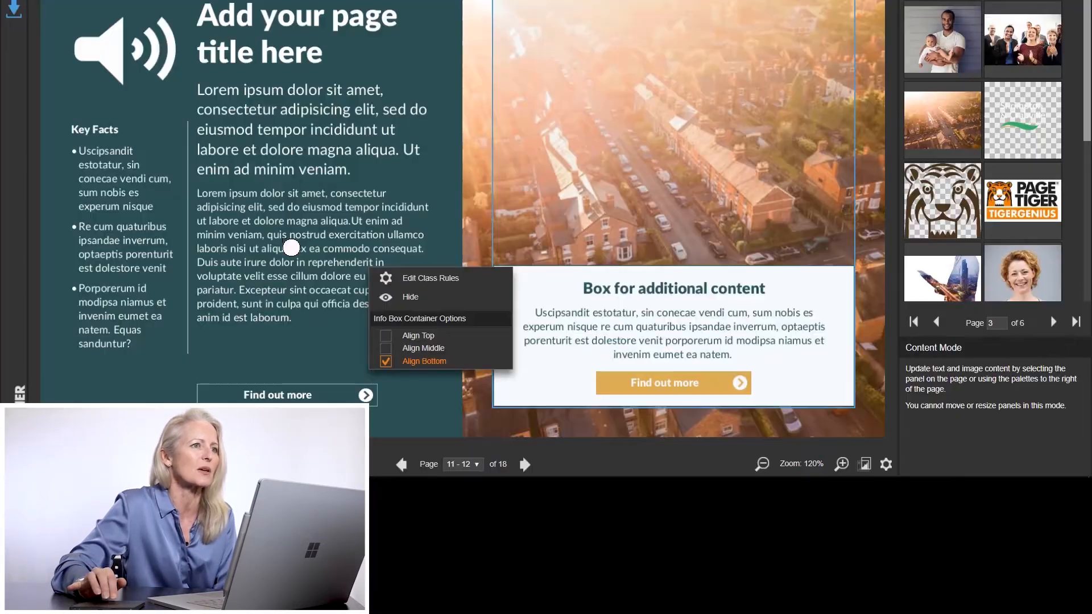
Step: Adjust the main story panel's sizing option on pages 11-12, and align the additional content box to the top
click(287, 267)
right_click(287, 267)
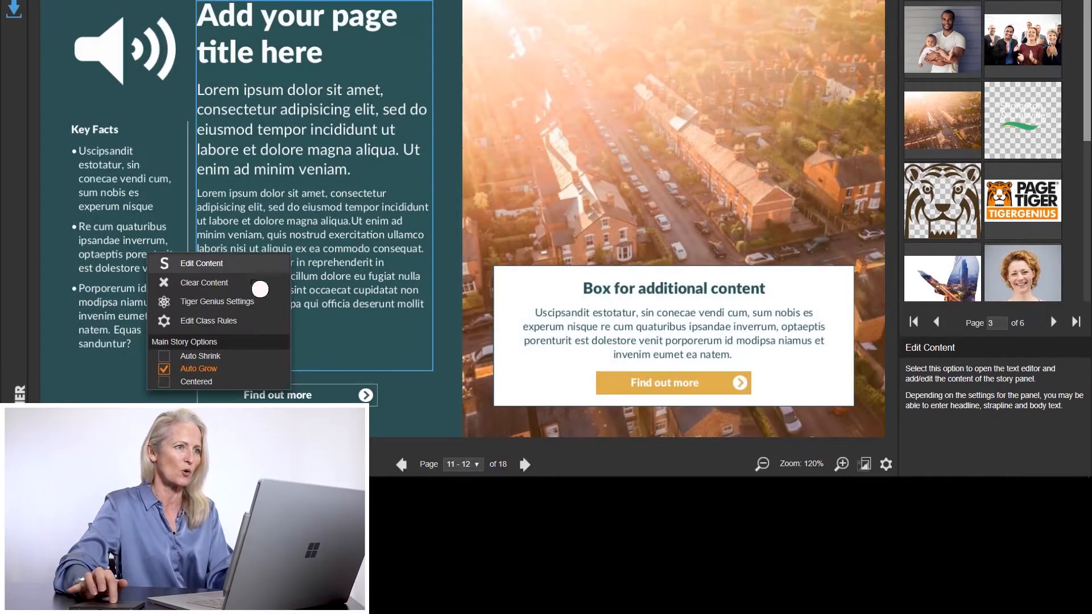
click(242, 365)
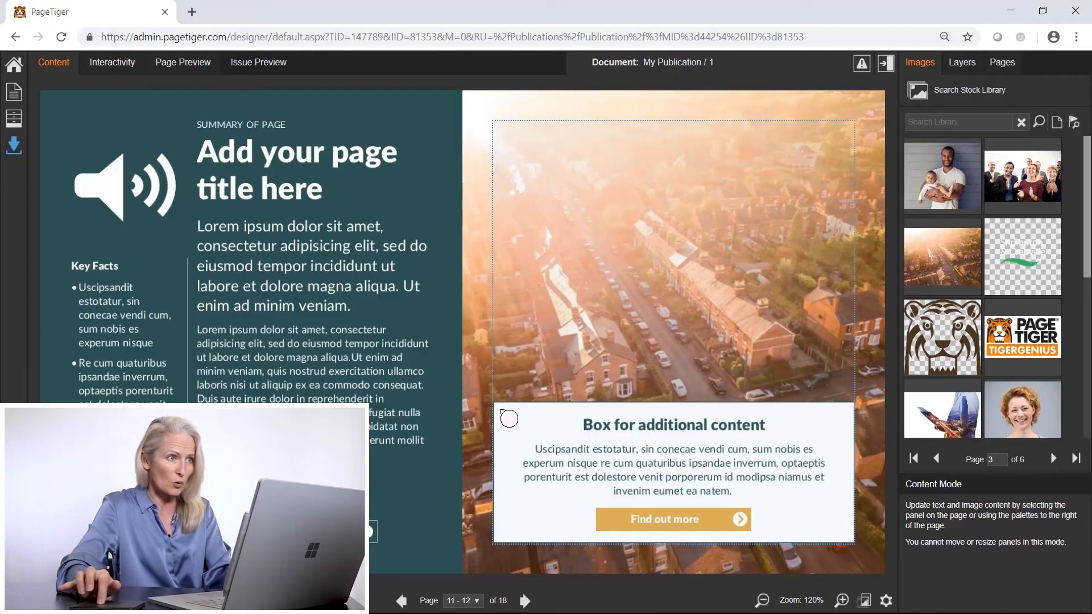
right_click(519, 278)
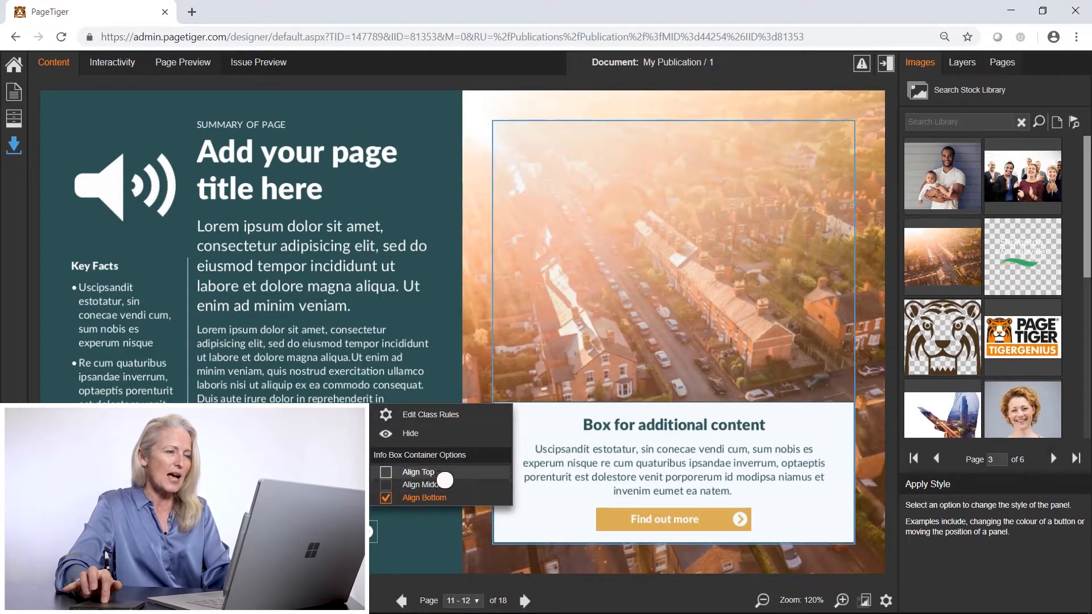
click(437, 472)
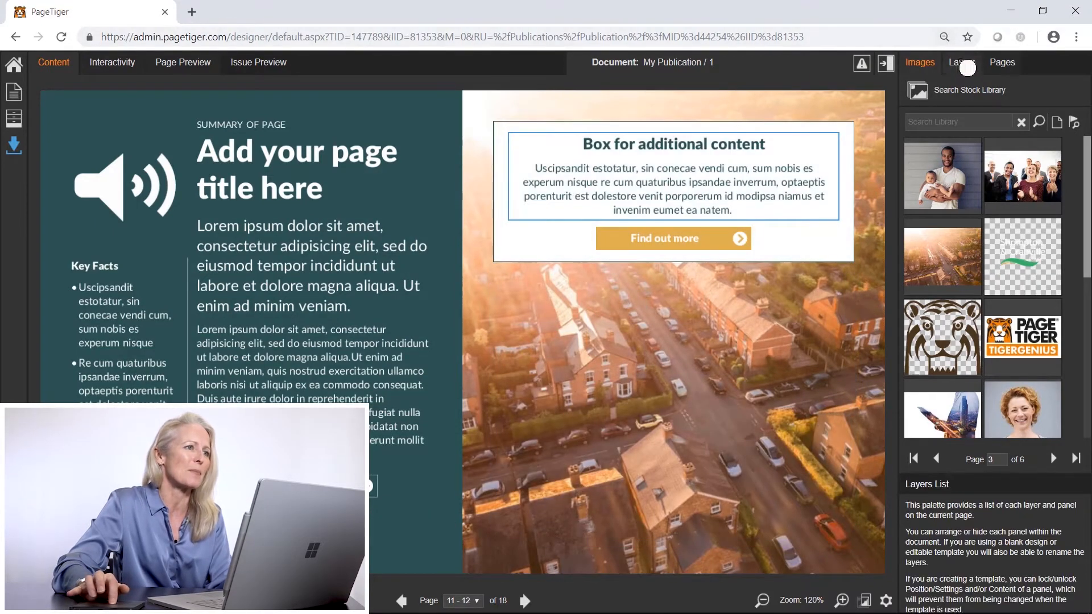
Step: Replace the placeholder logo on the cover with the Shrimpton & Crabville Council logo from the image library
drag(1022, 256, 799, 176)
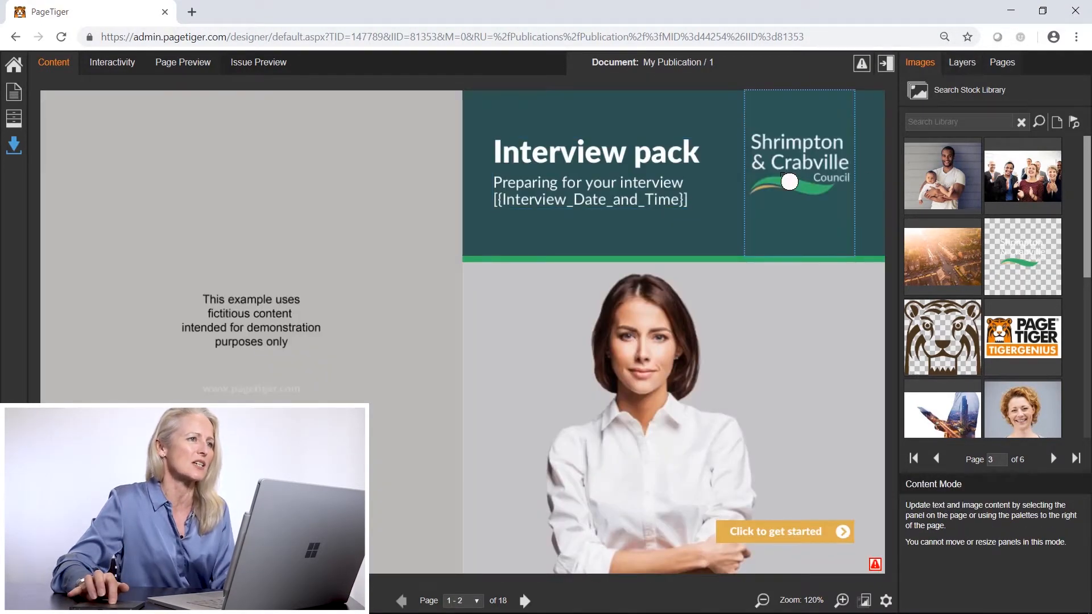
Step: Lock the content of the cover's Logo panel
click(966, 65)
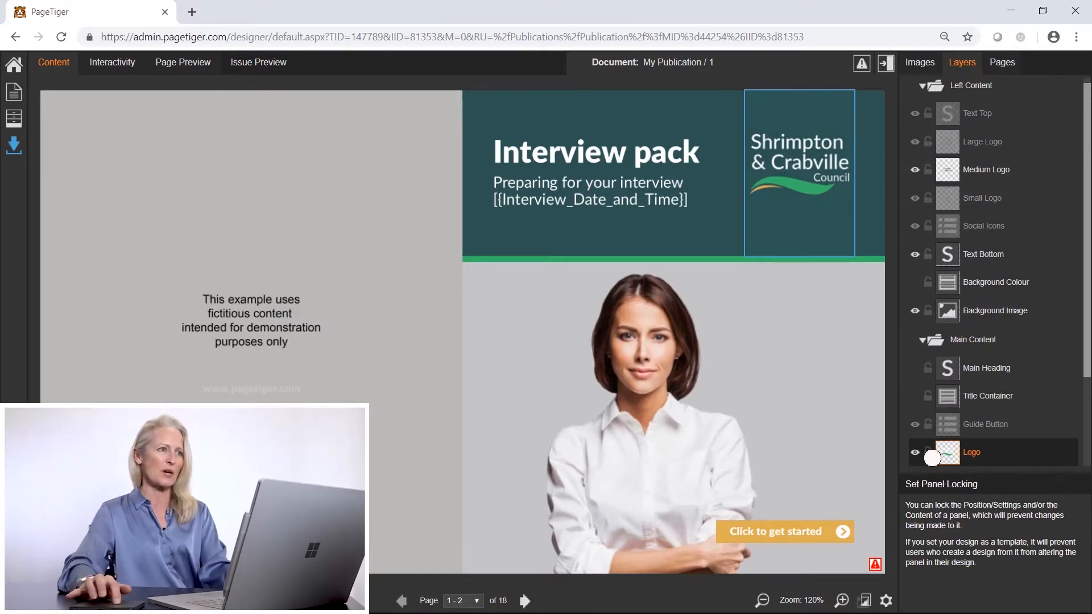
click(928, 453)
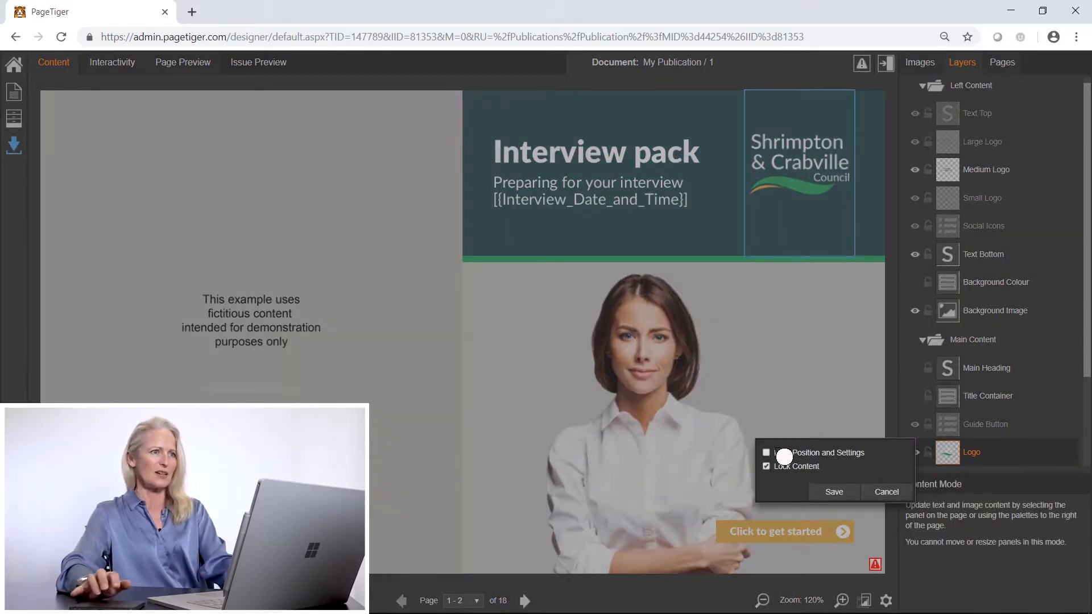
click(834, 493)
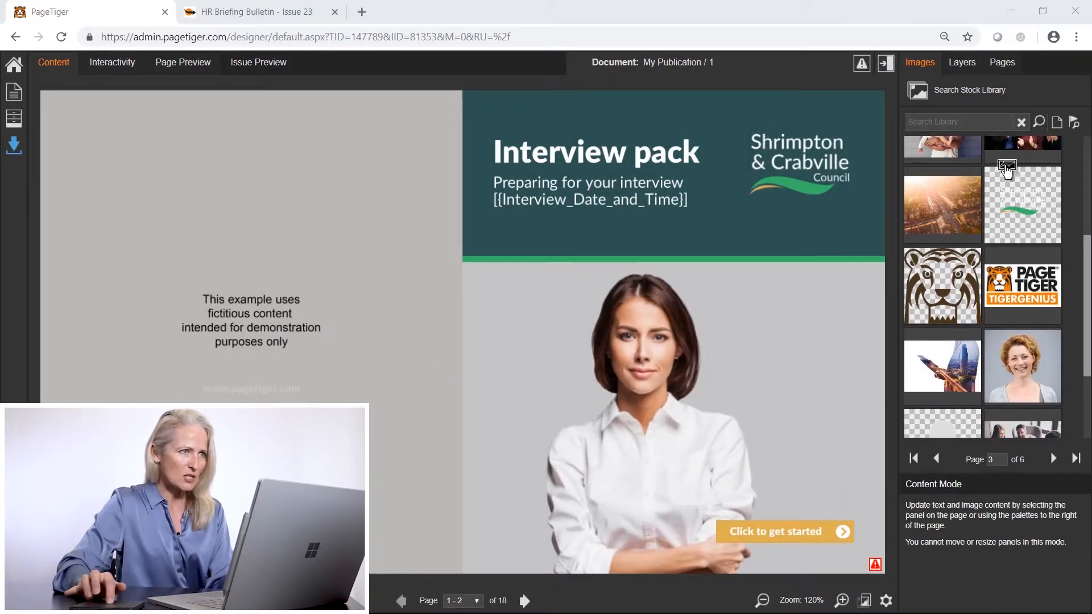
Step: Change the cover's strapline to "Preparing for your interview with" followed by the Department Name placeholder instead of the interview date and time placeholder
click(608, 203)
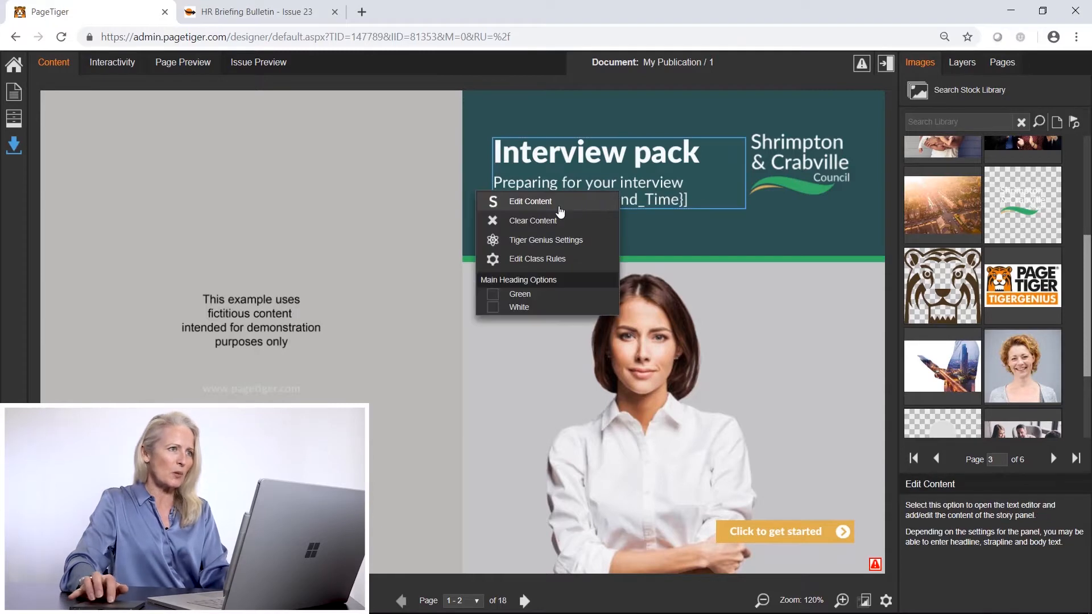
click(560, 212)
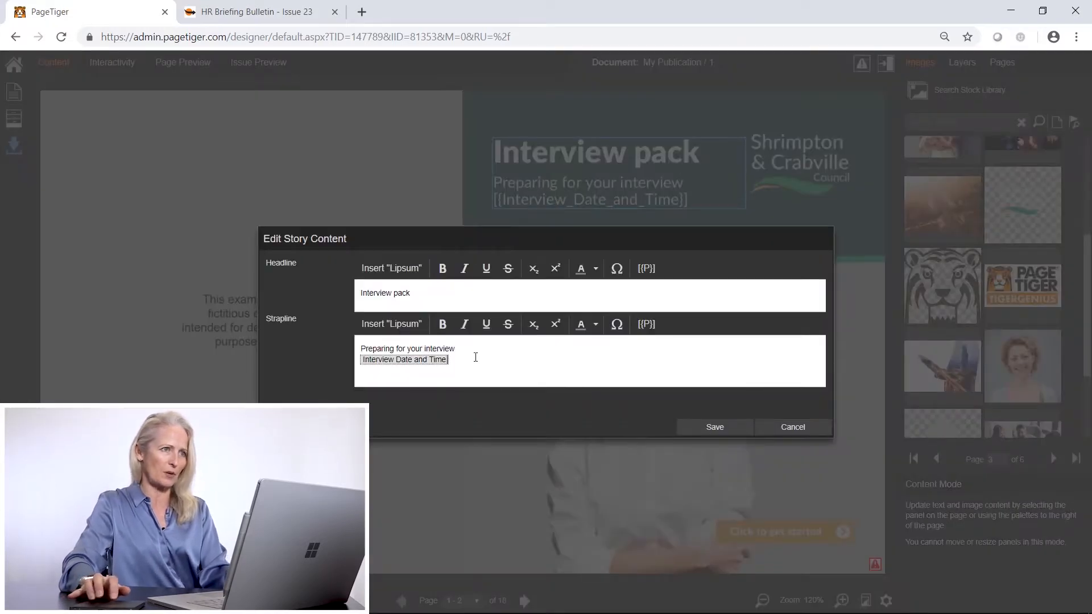
key(BackSpace)
key(BackSpace)
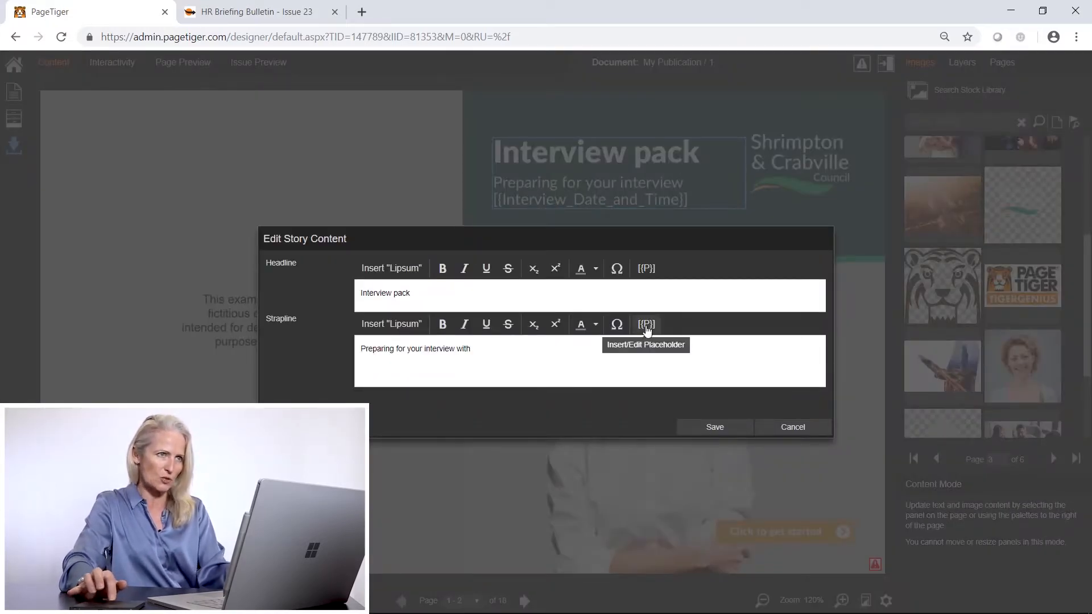
click(646, 324)
click(553, 339)
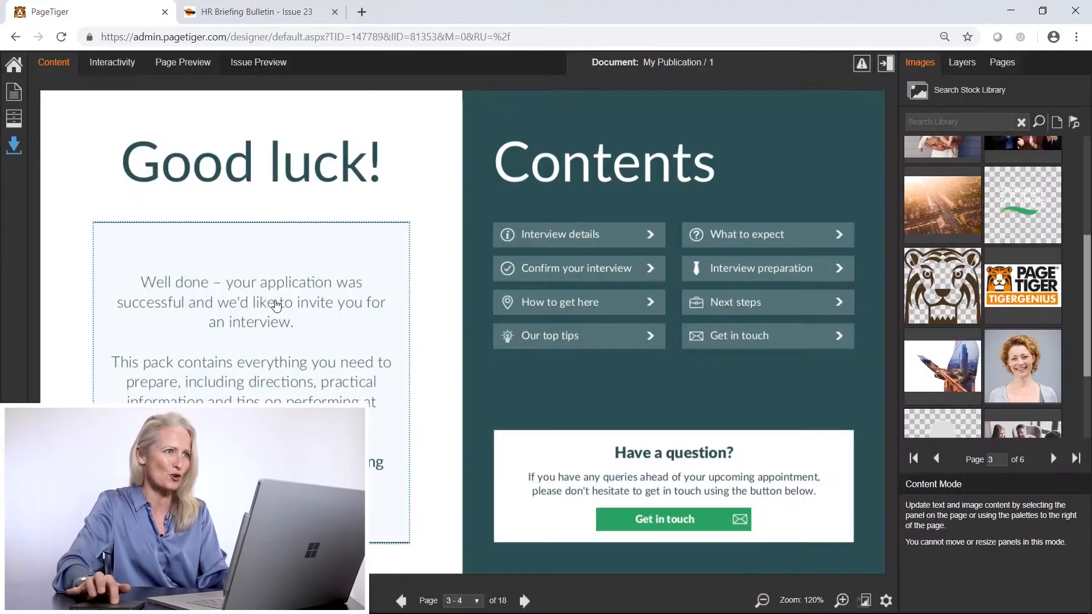
Step: Extend the first sentence of the "Good luck!" text on page 3 with "tith the" and the Department Name placeholder
right_click(275, 306)
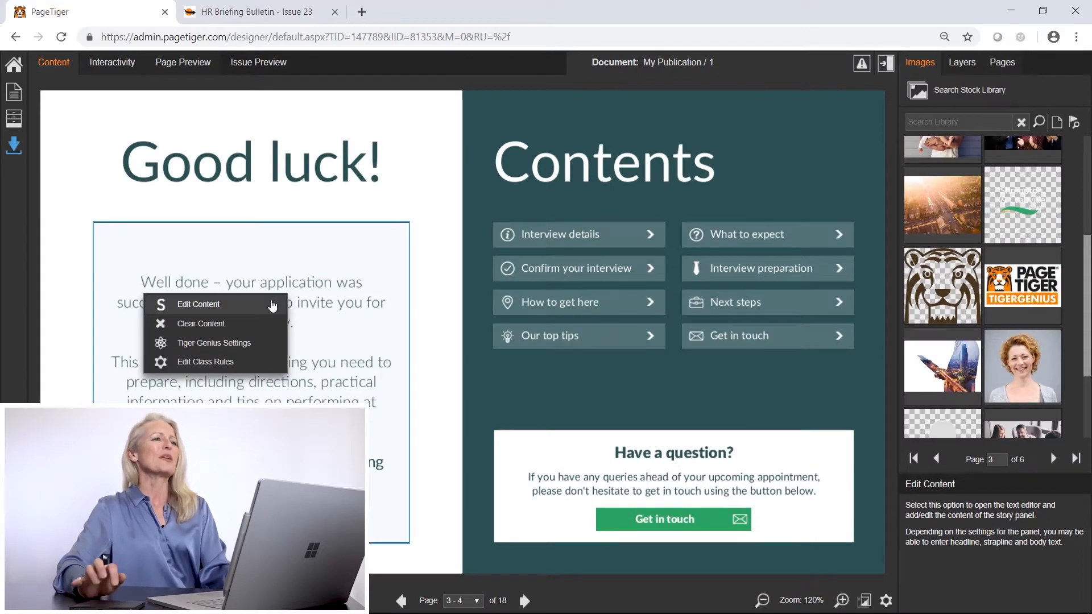
click(273, 305)
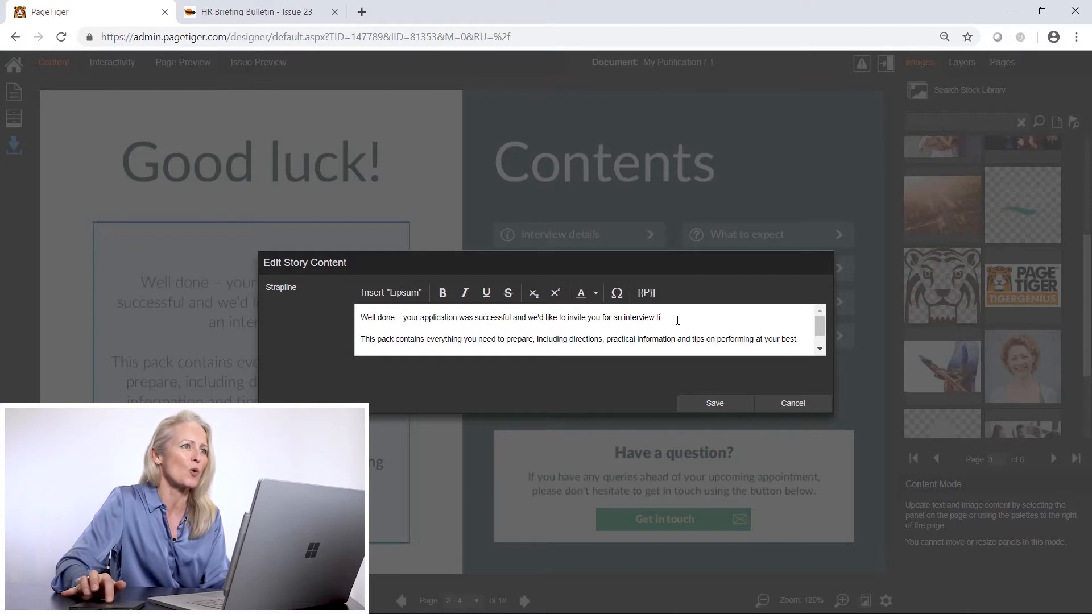
text(e)
click(646, 292)
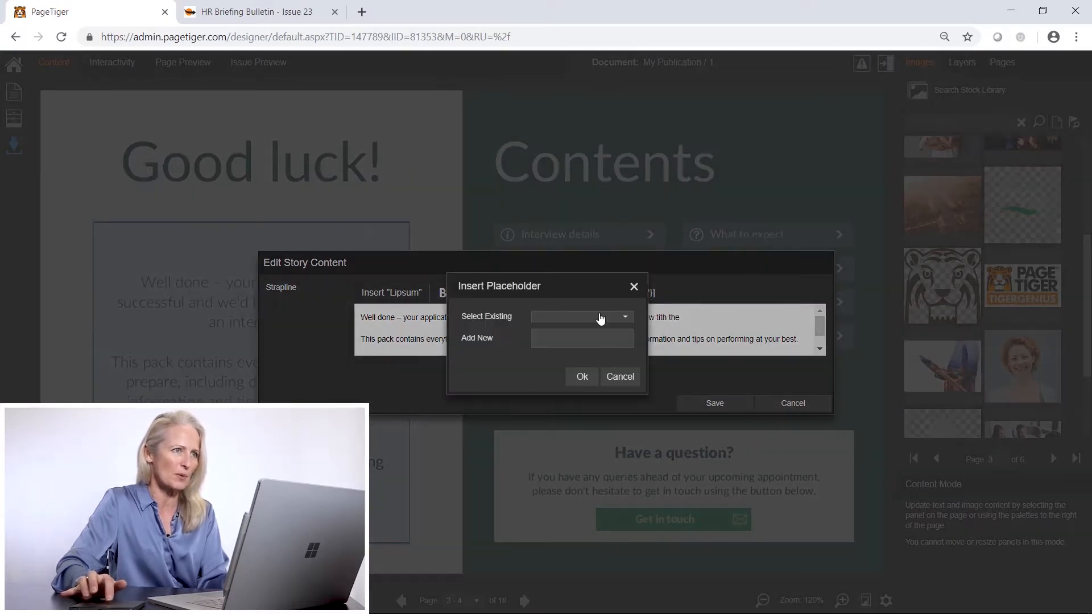
click(600, 317)
click(583, 352)
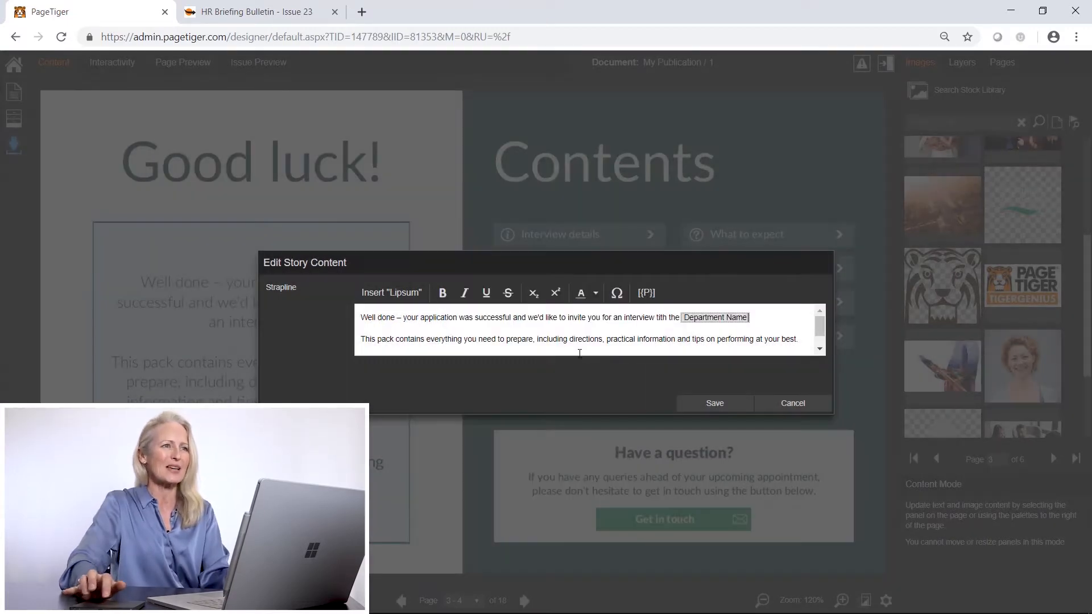
click(715, 403)
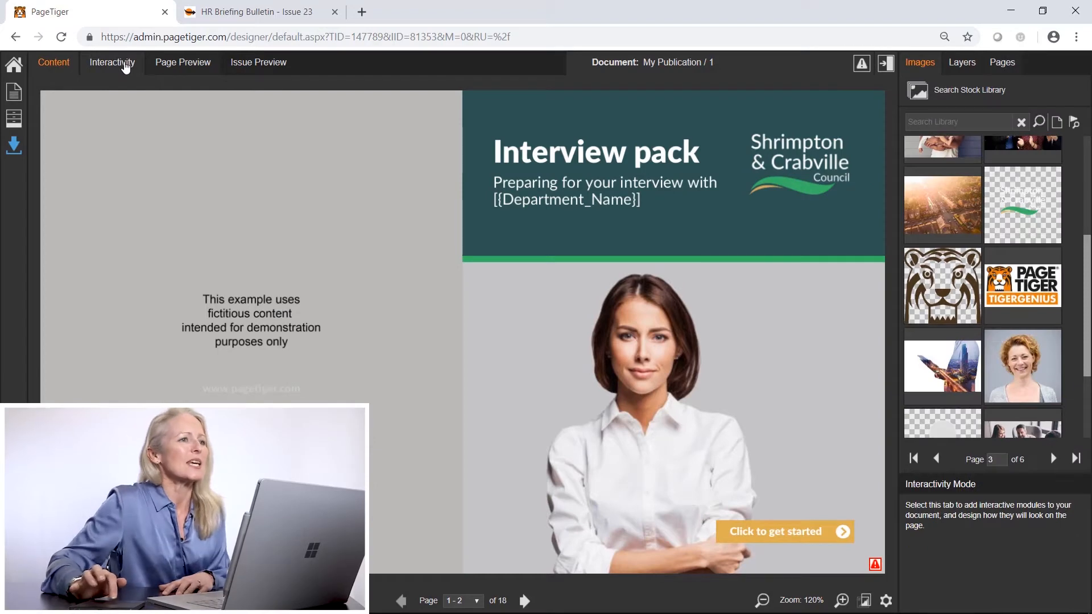
click(127, 65)
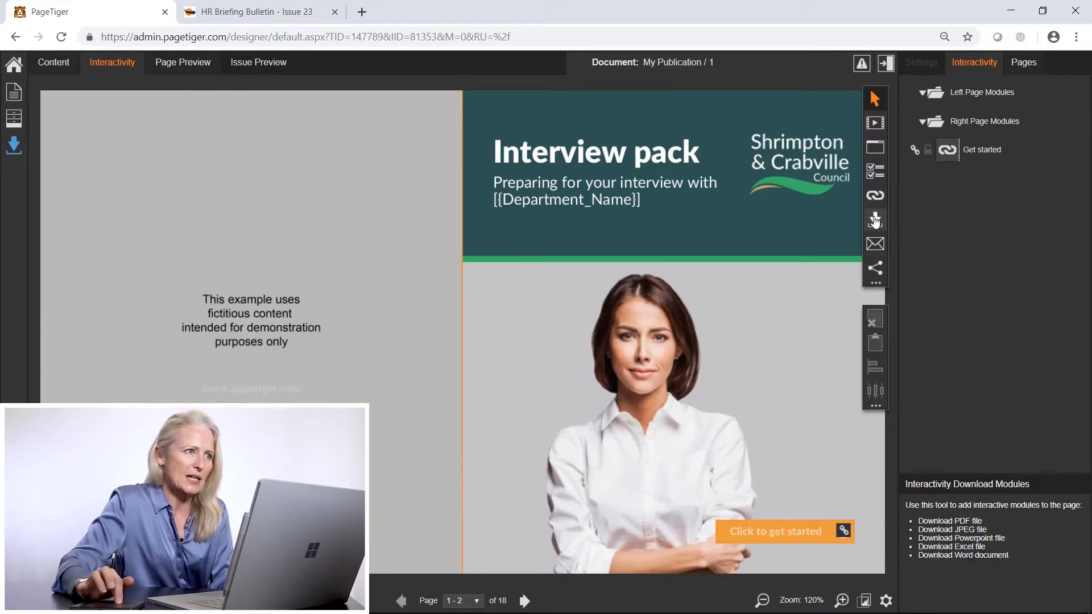
click(875, 198)
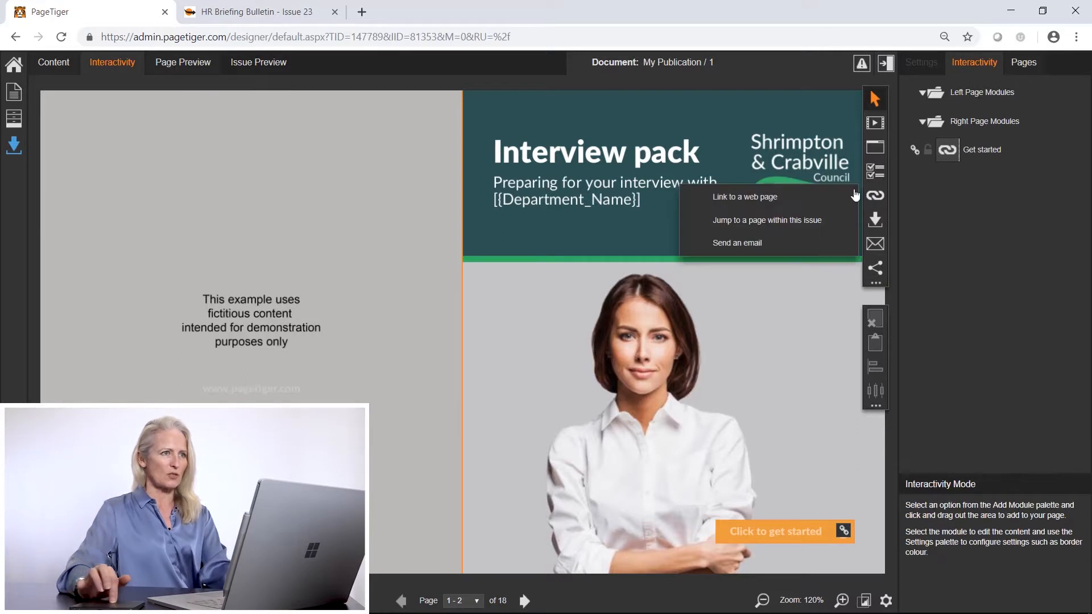
click(776, 198)
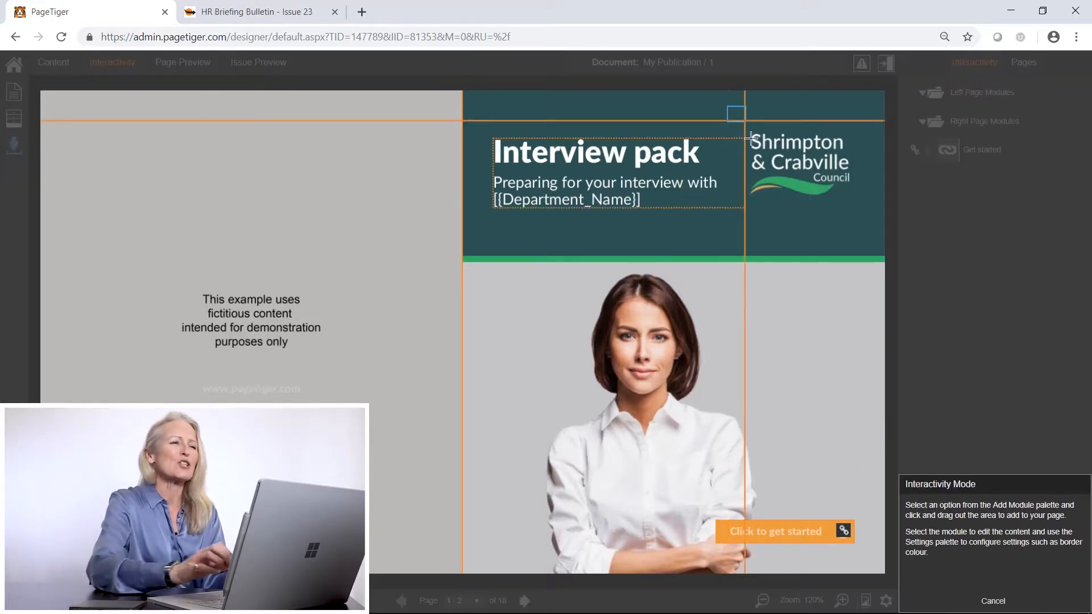
drag(728, 106, 866, 233)
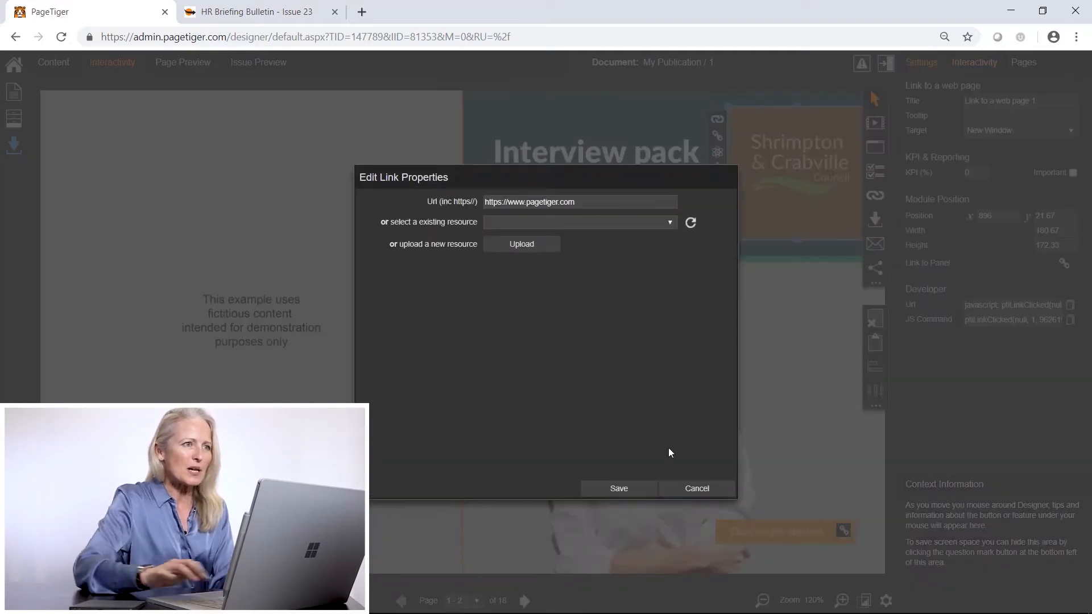
click(631, 489)
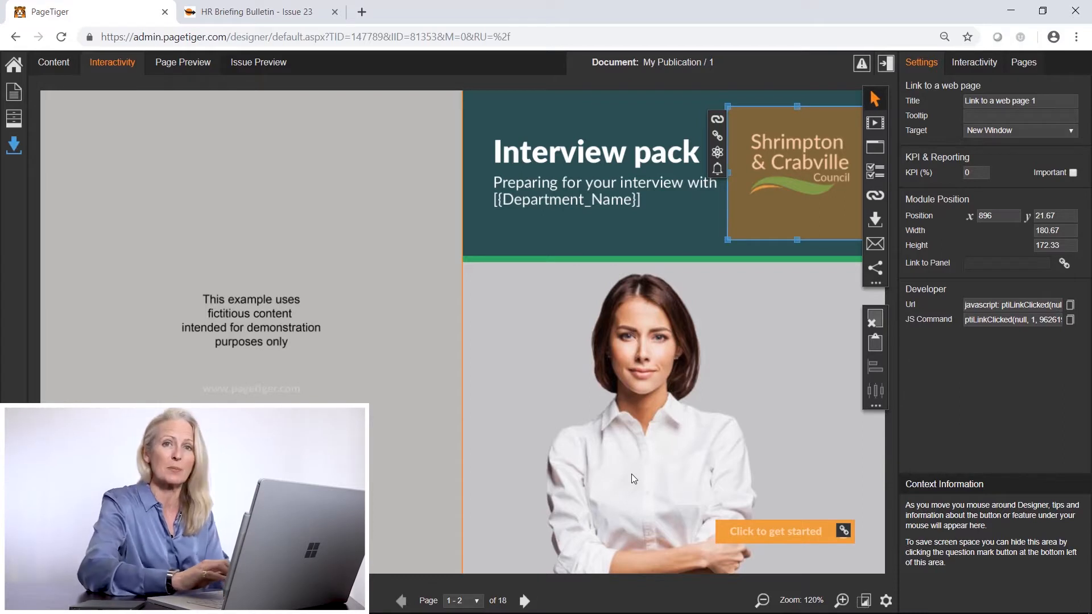
click(631, 473)
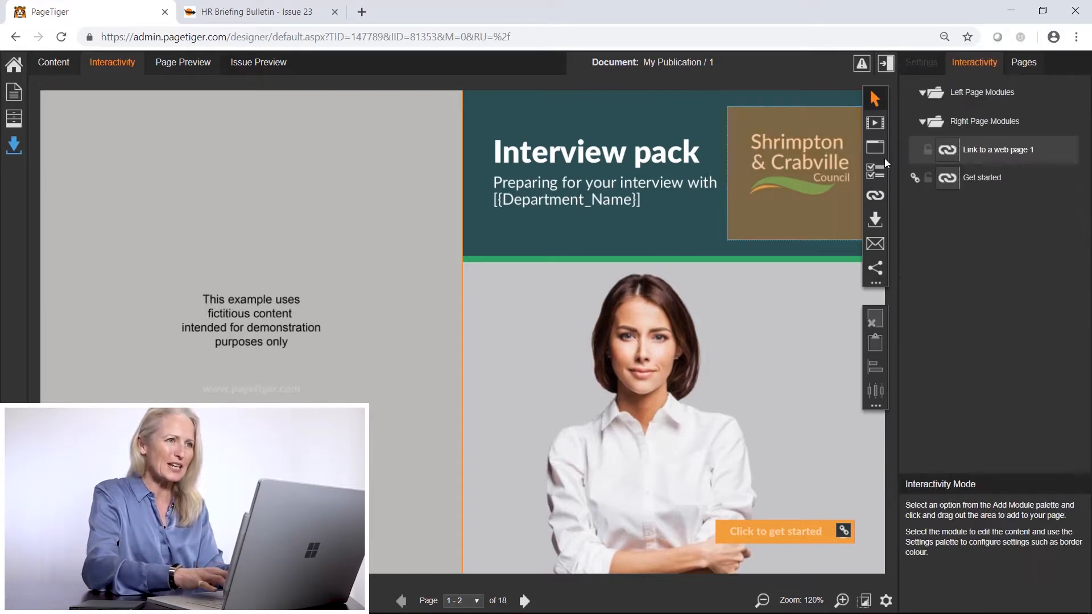
Step: Add a jump-to-page link about 187 by 23 across the upper part of the cover photo, going to page 4
click(878, 197)
click(734, 220)
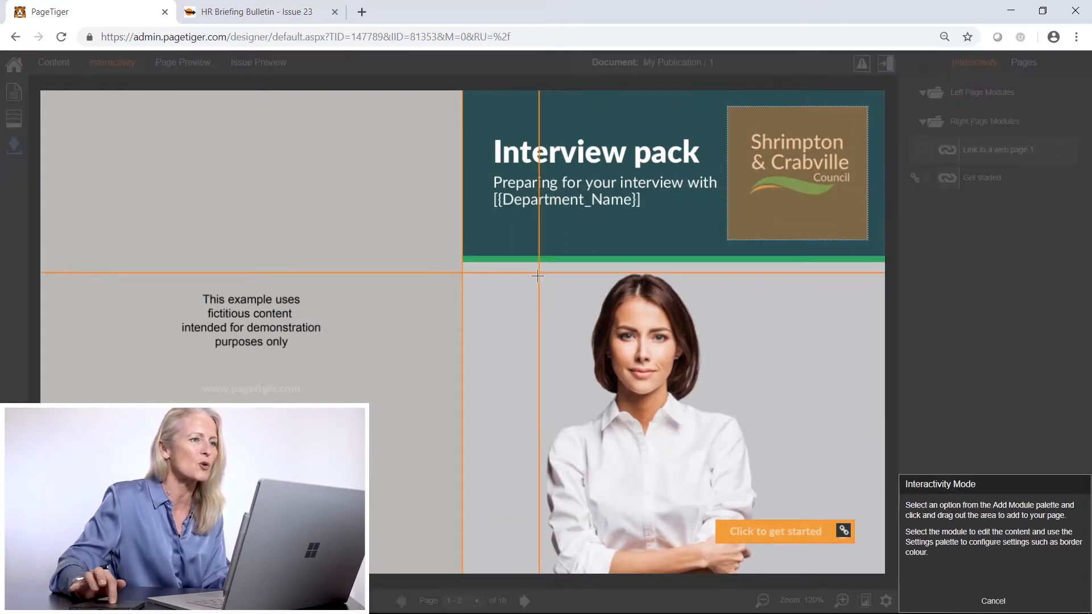
drag(520, 289, 653, 312)
click(594, 332)
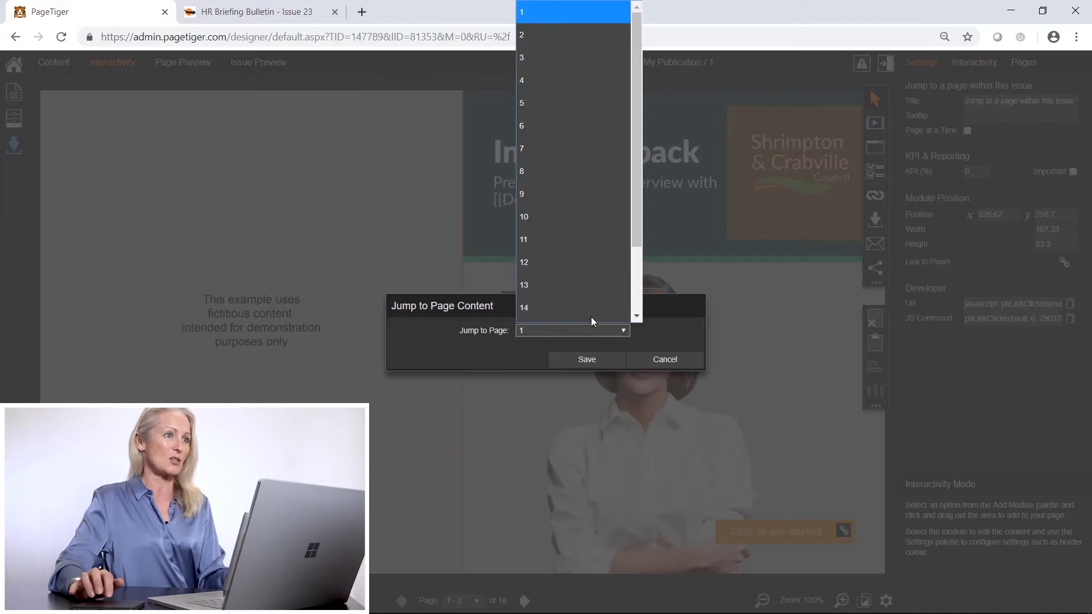
click(580, 80)
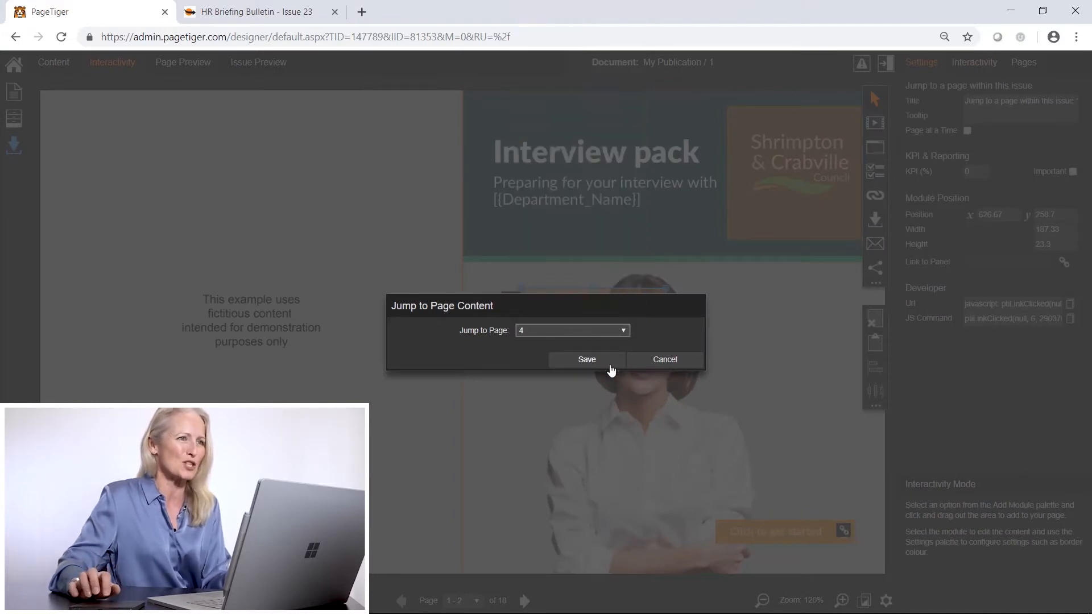
click(586, 360)
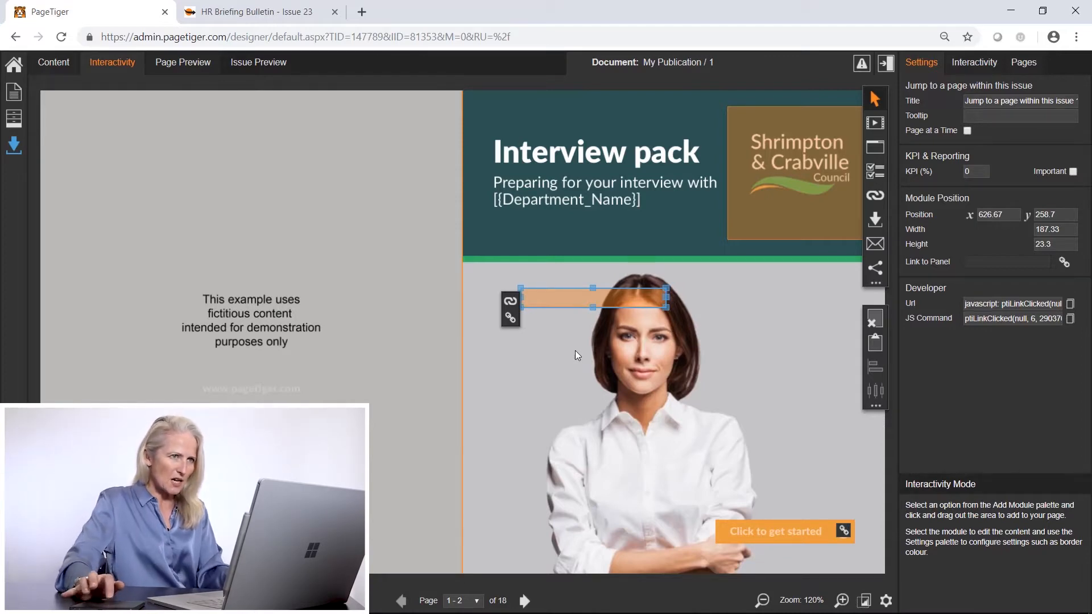
Step: Link the new jump-to-page module to the "Click to get started" button panel, and preview the page
click(510, 318)
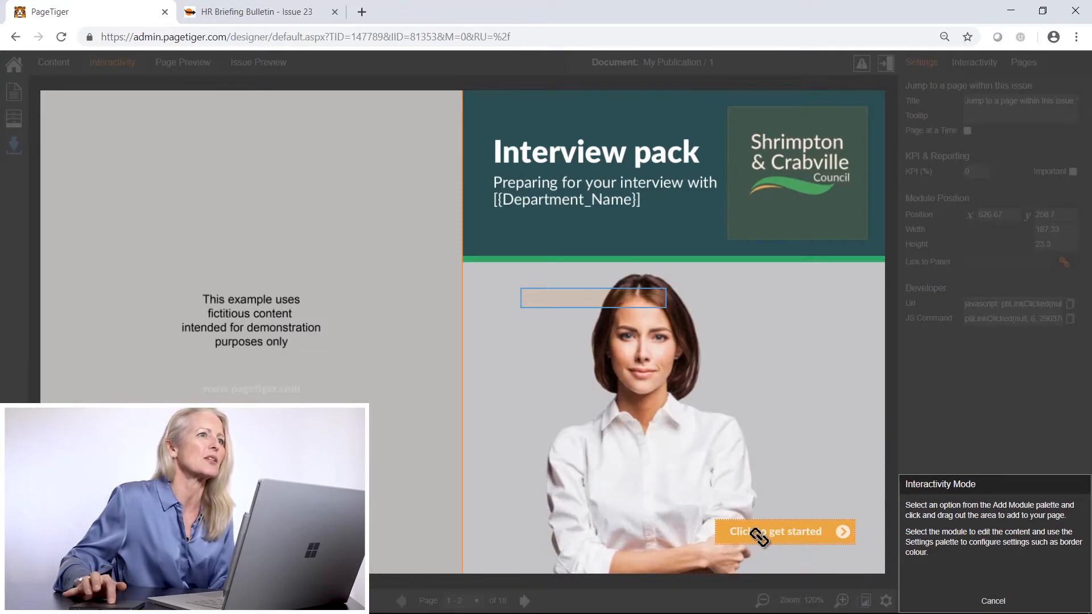
click(758, 536)
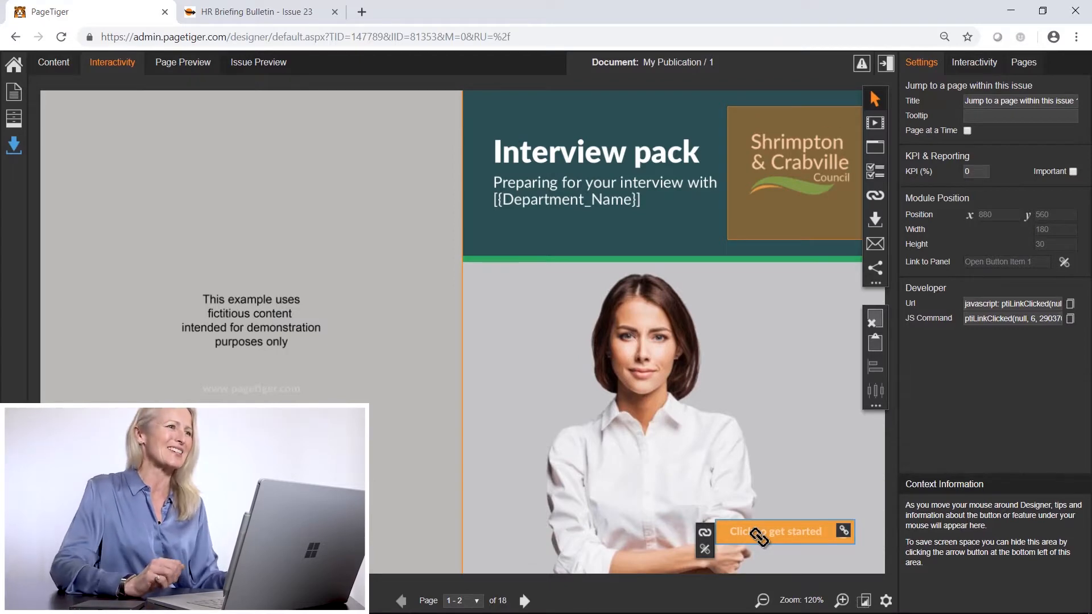
click(174, 68)
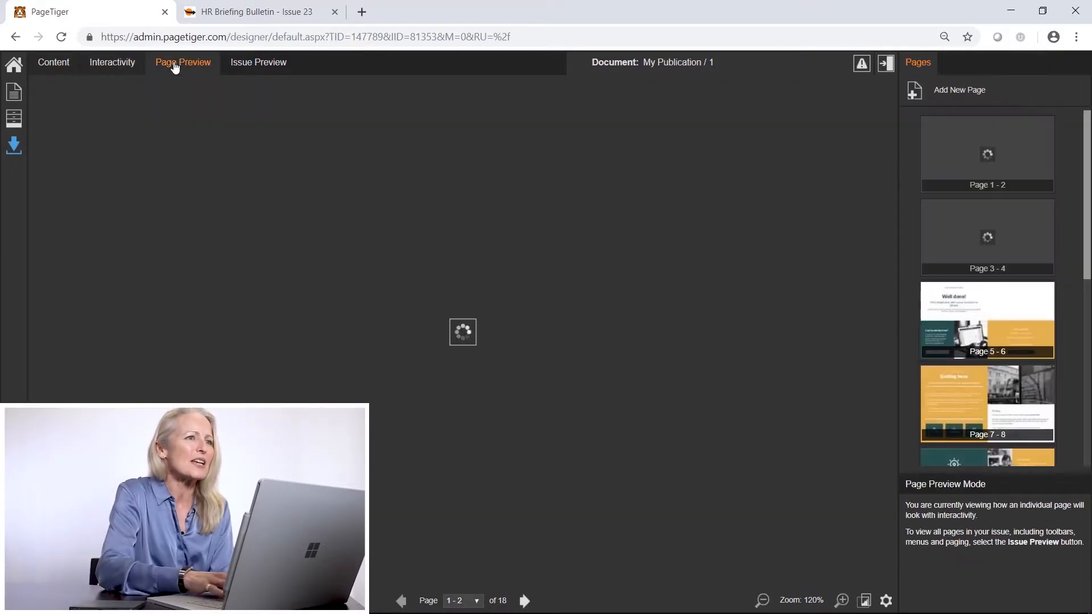
Step: Title the jump link "Turn to page 4", and set its tooltip to "Turn page" and its KPI to 40%
text(T)
text(u)
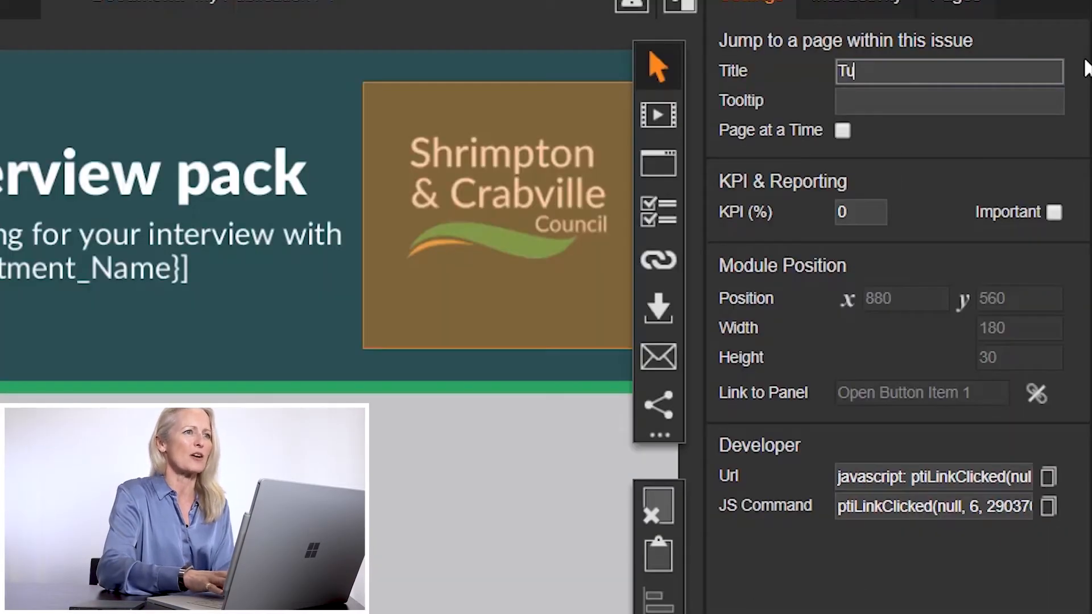
text(rn to page 4)
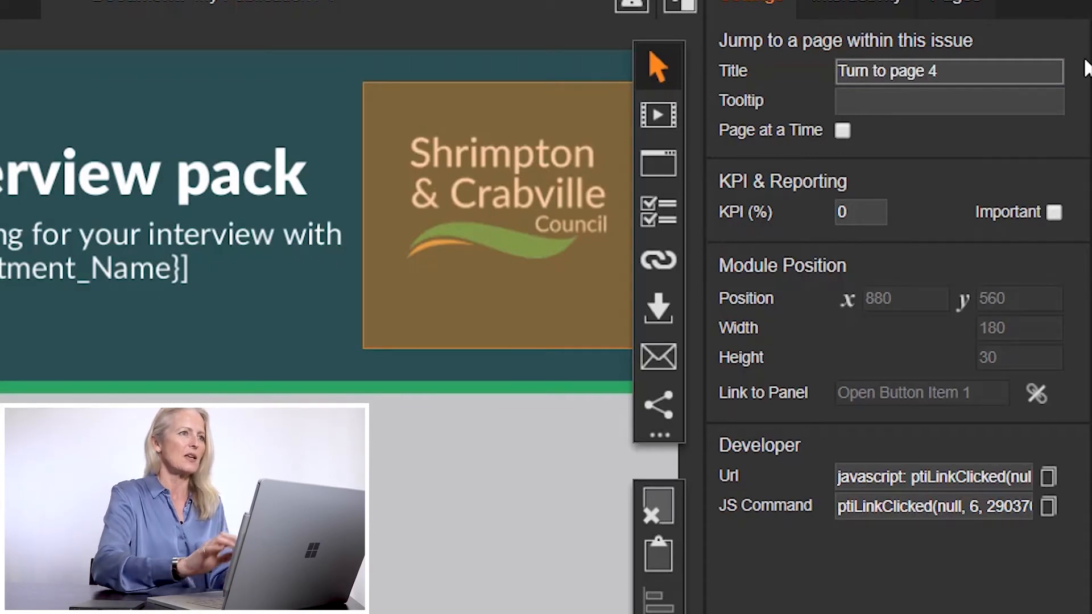
key(Tab)
text(Turn page)
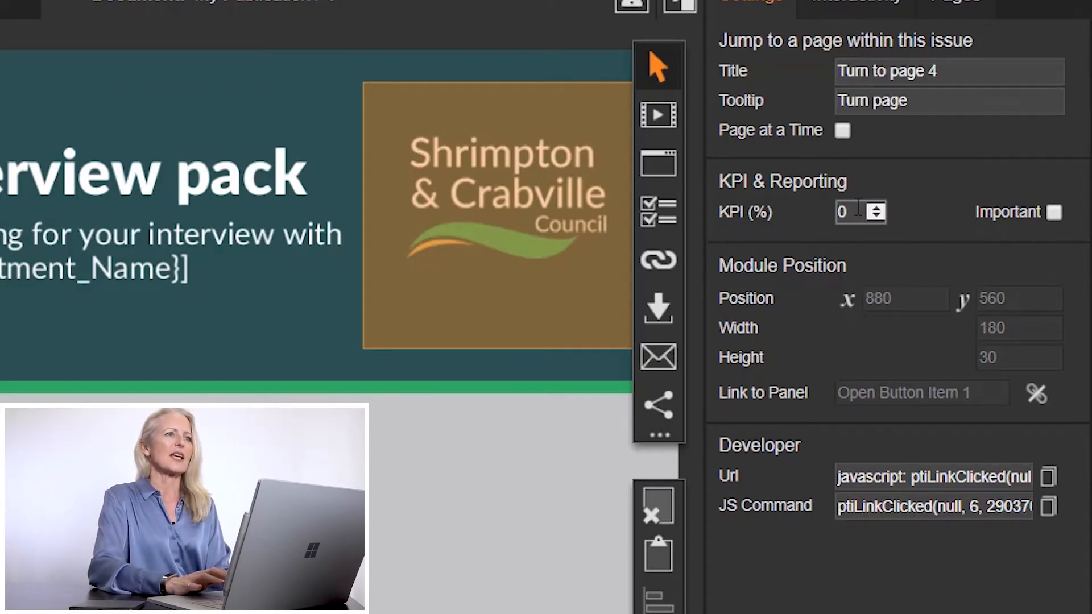
click(856, 212)
key(BackSpace)
text(40)
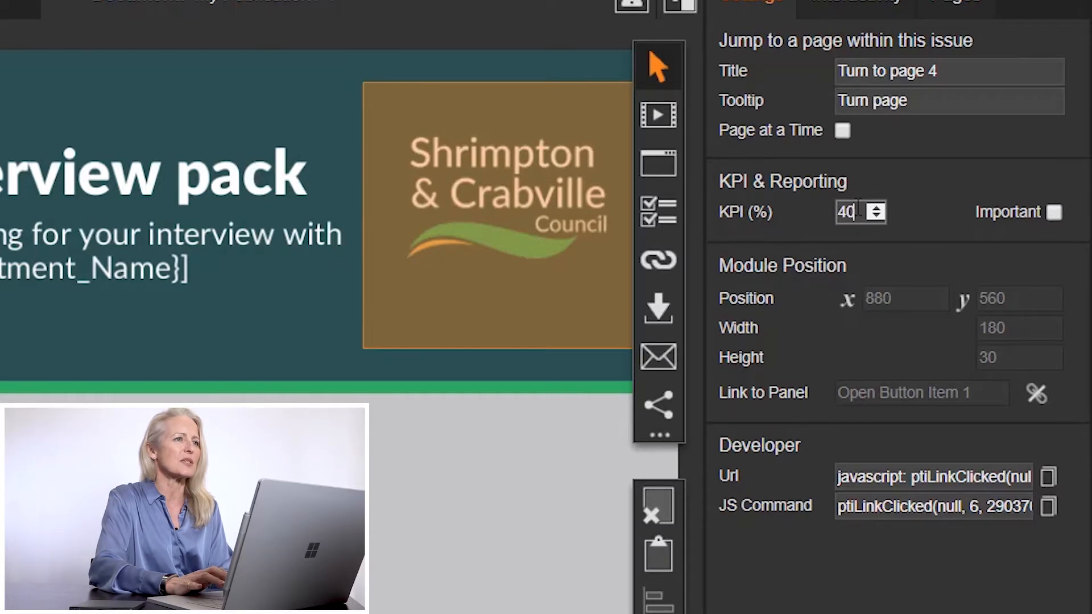
click(1049, 217)
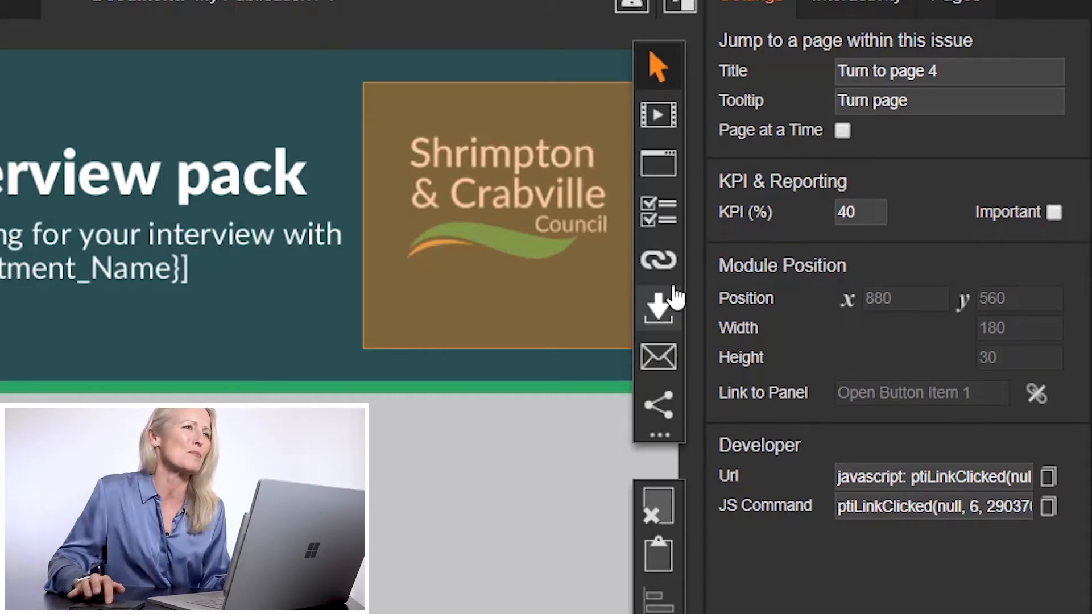
Step: Add an on-page video file module about 439 by 265 over the demonstration text on the back cover
click(657, 115)
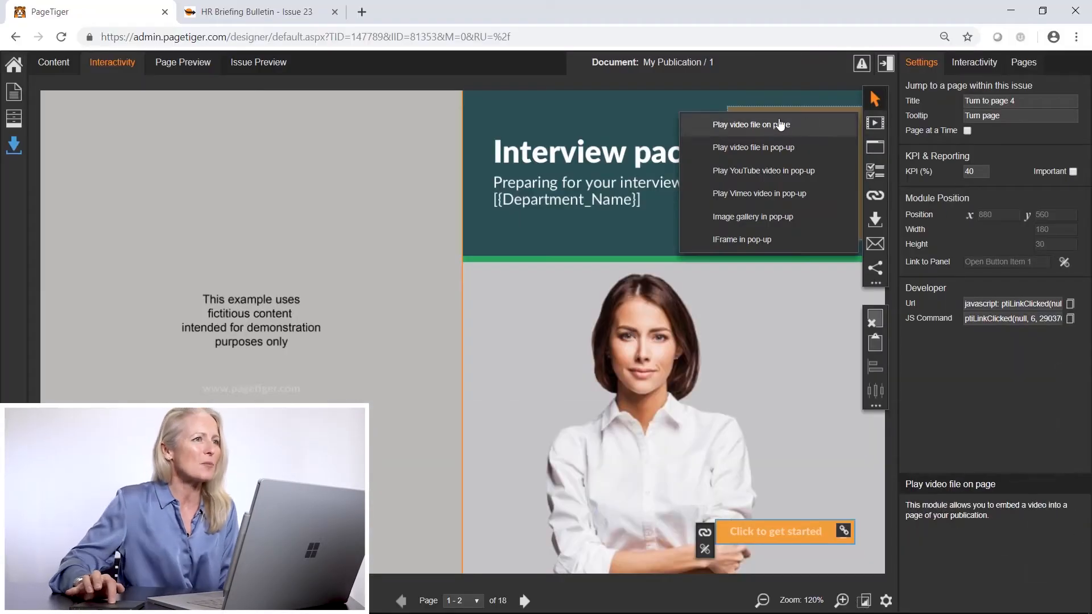
click(779, 124)
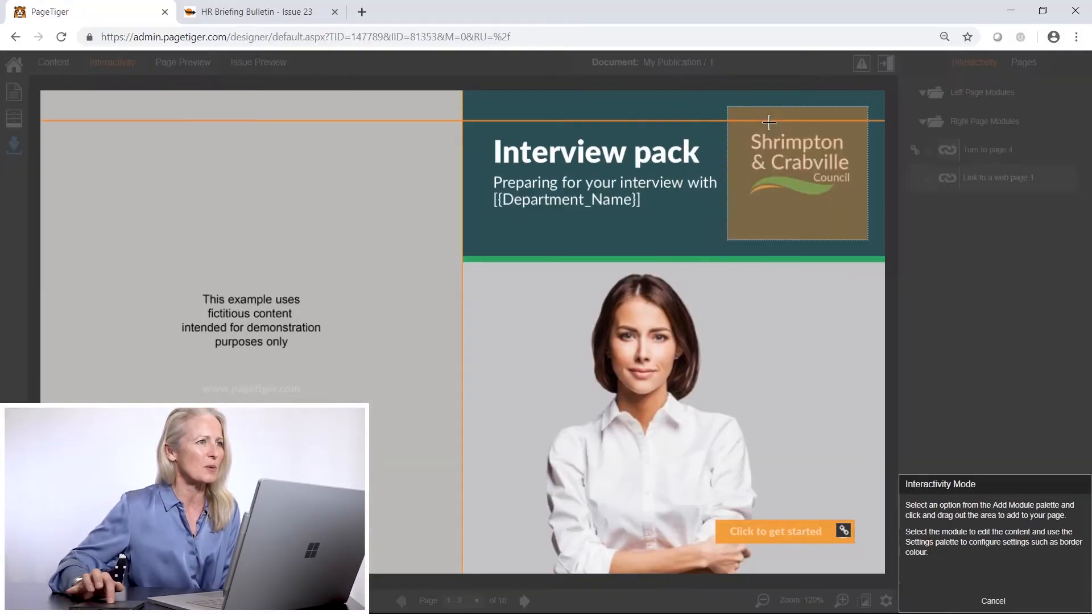
drag(93, 222, 431, 424)
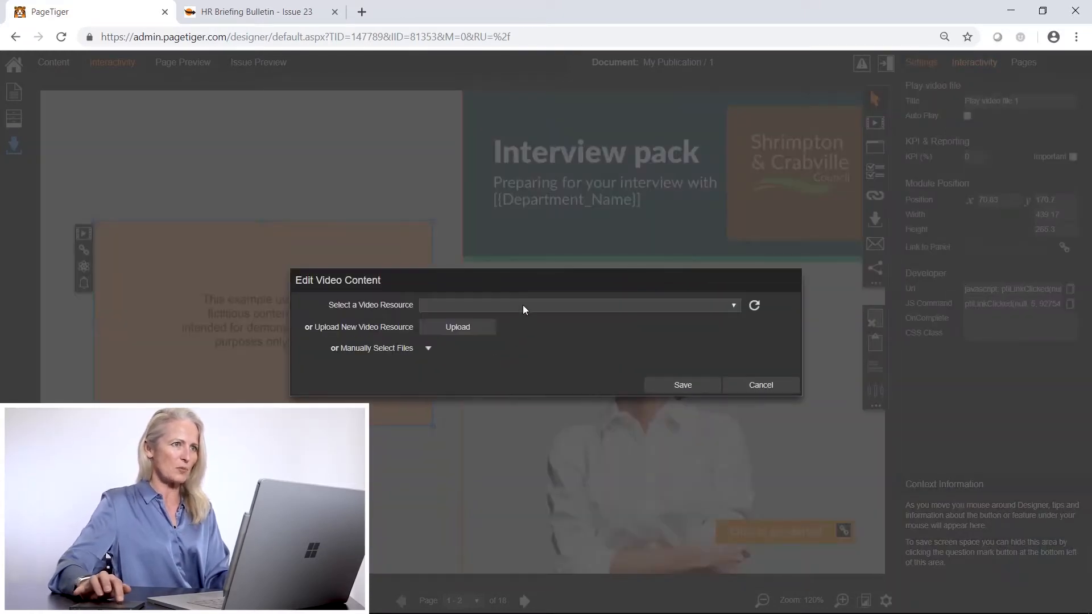
Step: Upload webinar 17 january.mp4 as a new video resource, and close the video content settings
click(442, 330)
click(571, 371)
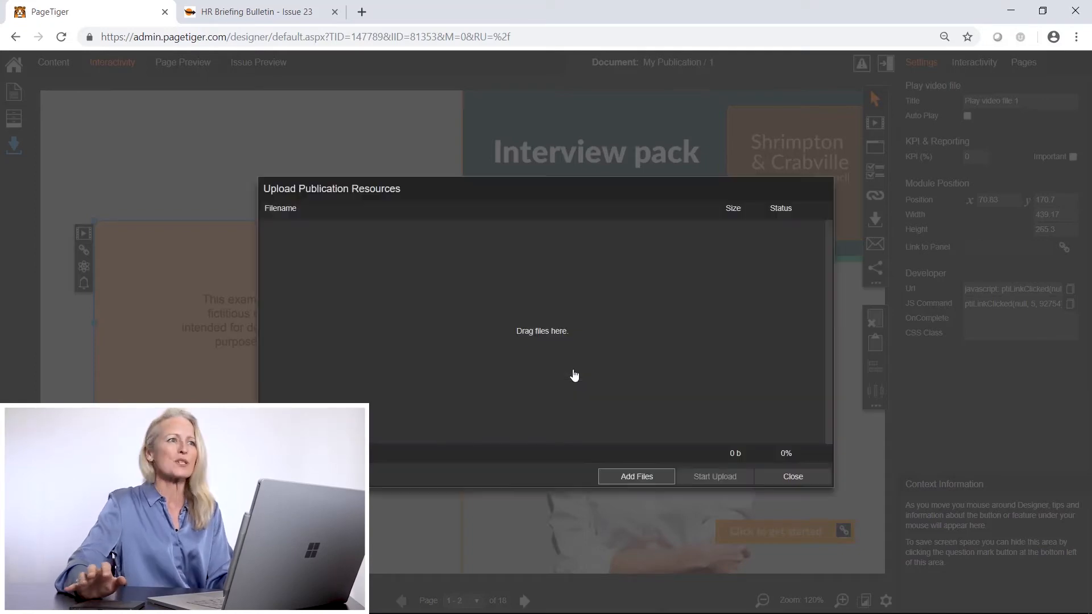
click(643, 479)
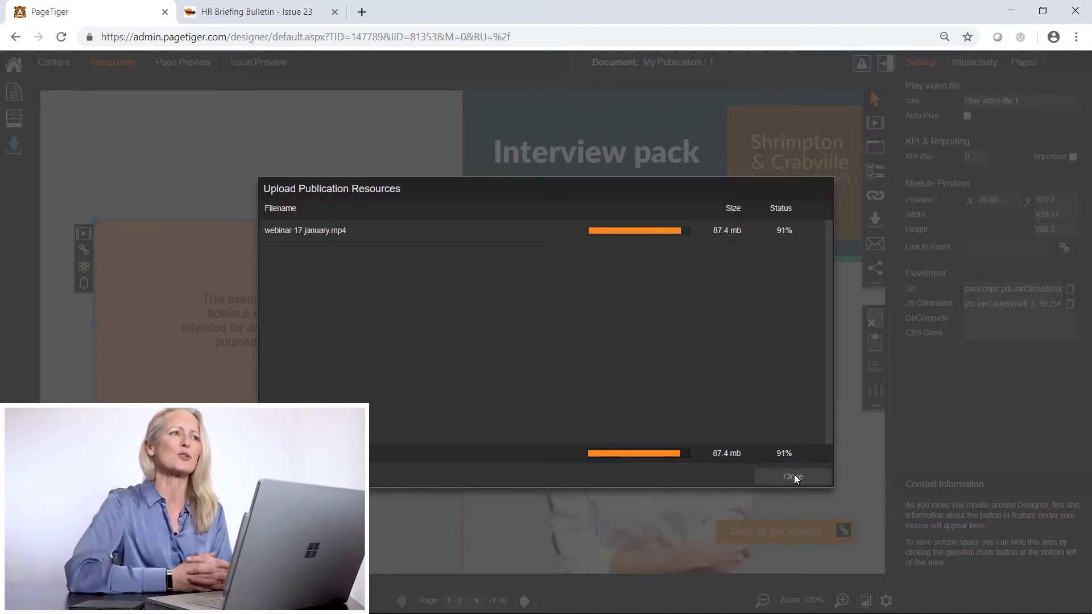
click(794, 476)
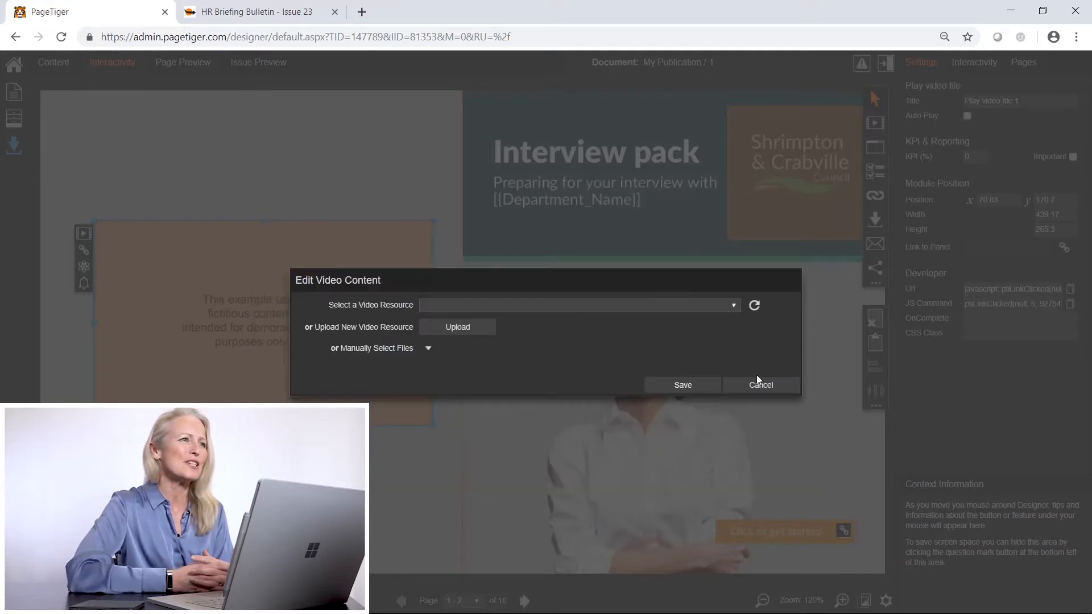
click(720, 386)
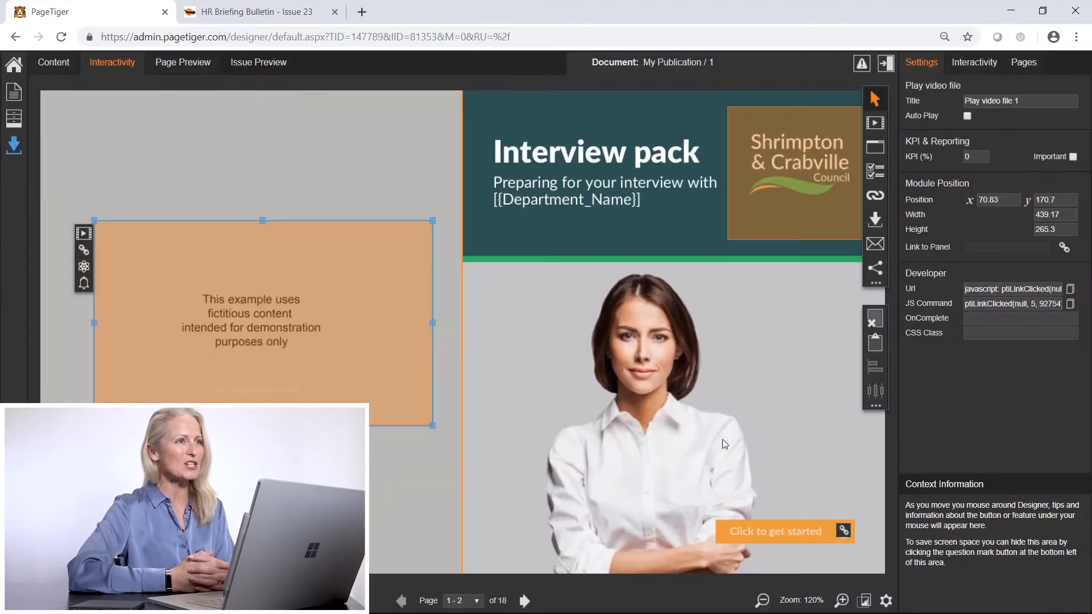
Step: Copy the JS command of the "Click to get started" button's page link
click(754, 534)
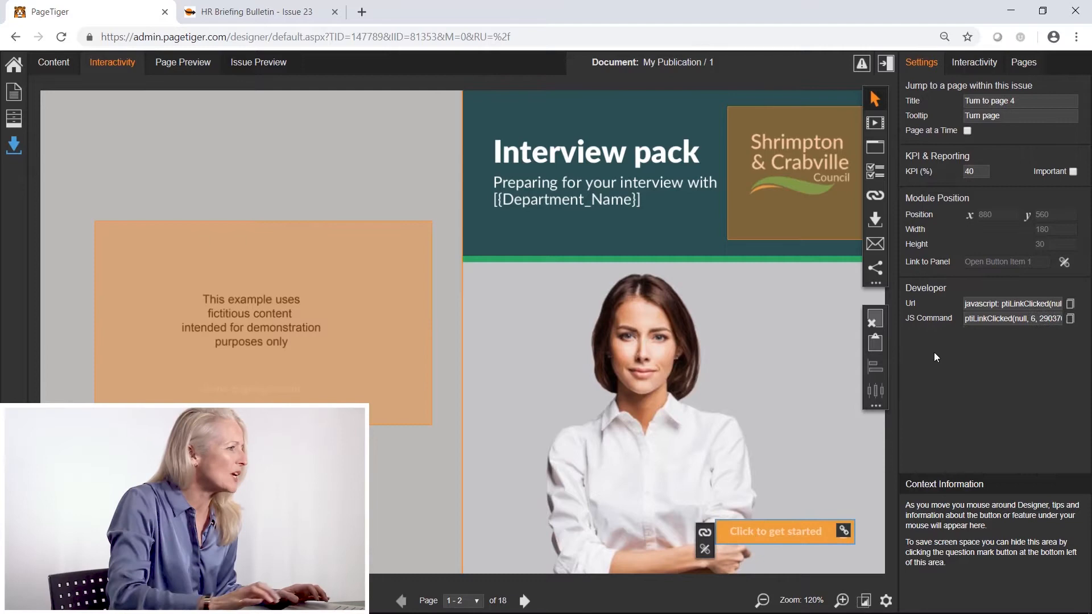
click(966, 318)
drag(970, 320, 1067, 311)
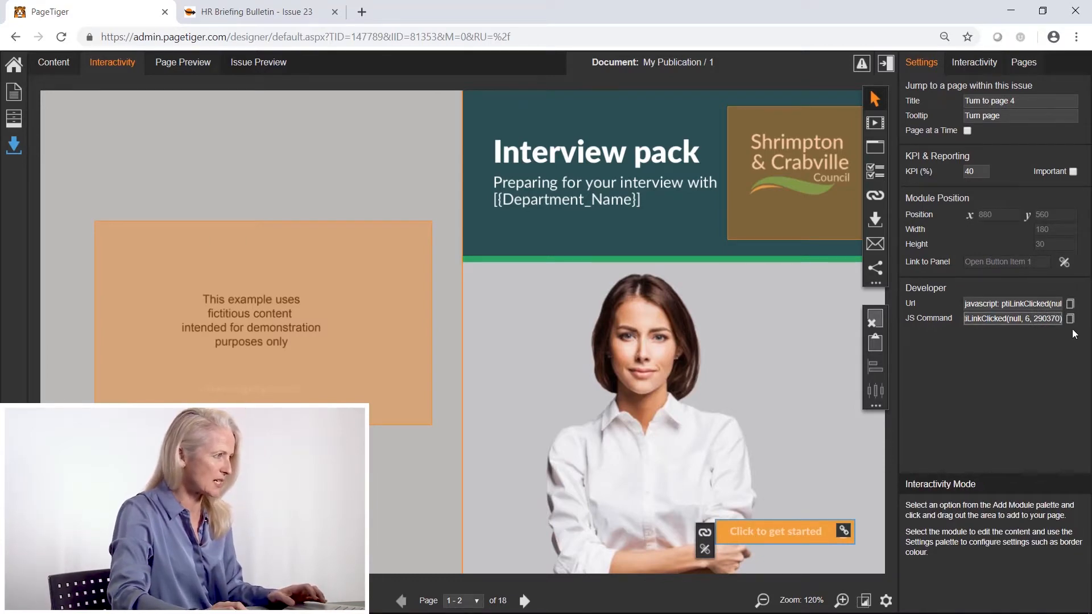
click(1068, 319)
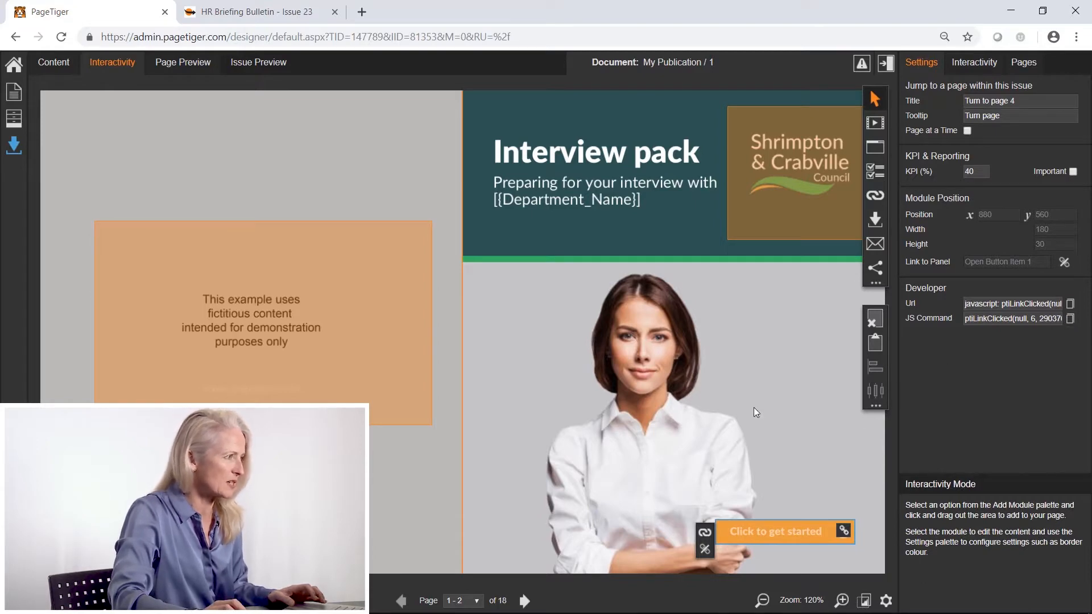